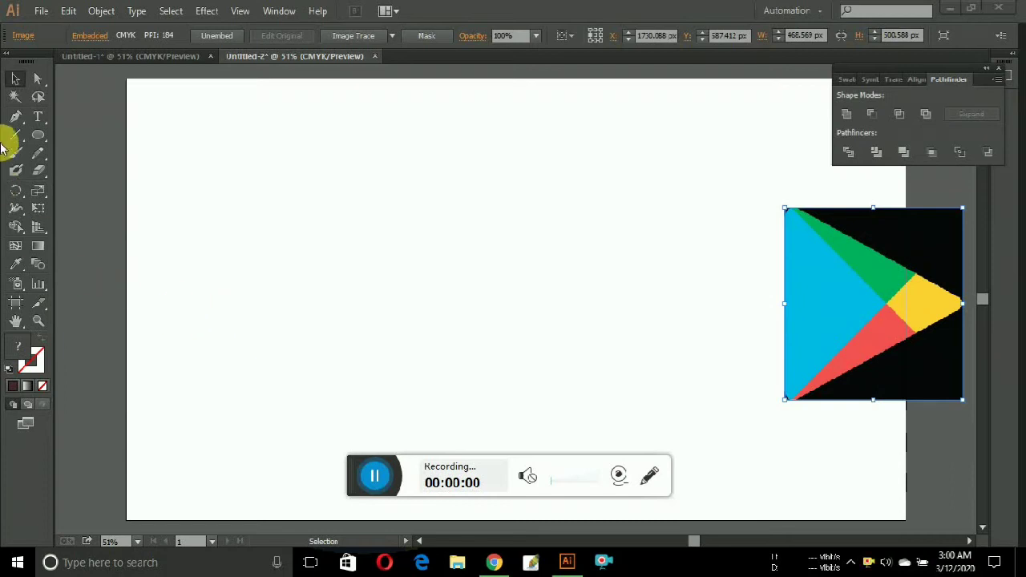
# Step: Create a three-sided polygon, then delete the oversized first attempt
pyautogui.moveTo(39, 141); pyautogui.dragTo(95, 189)
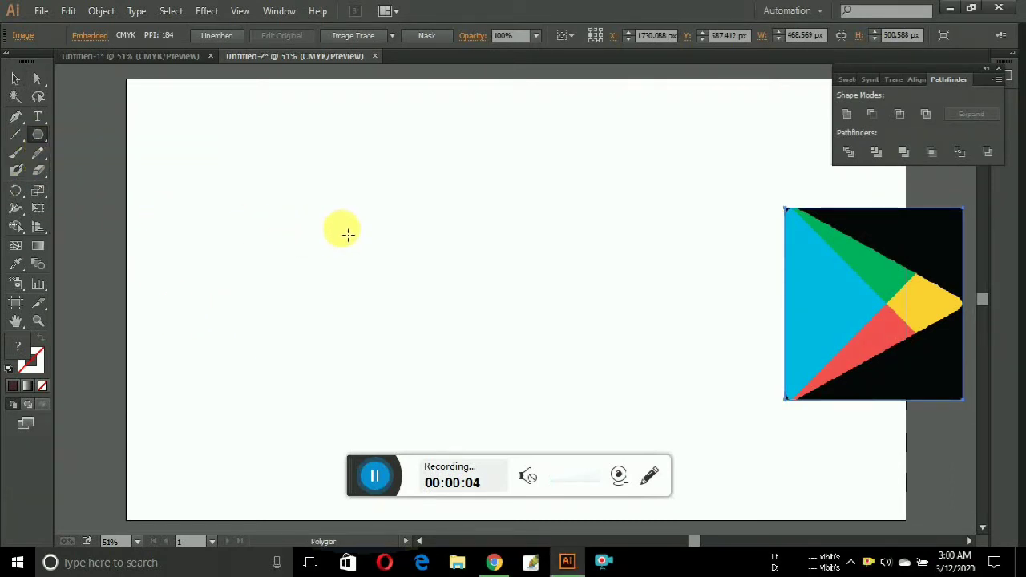
pyautogui.click(387, 231)
pyautogui.click(471, 316)
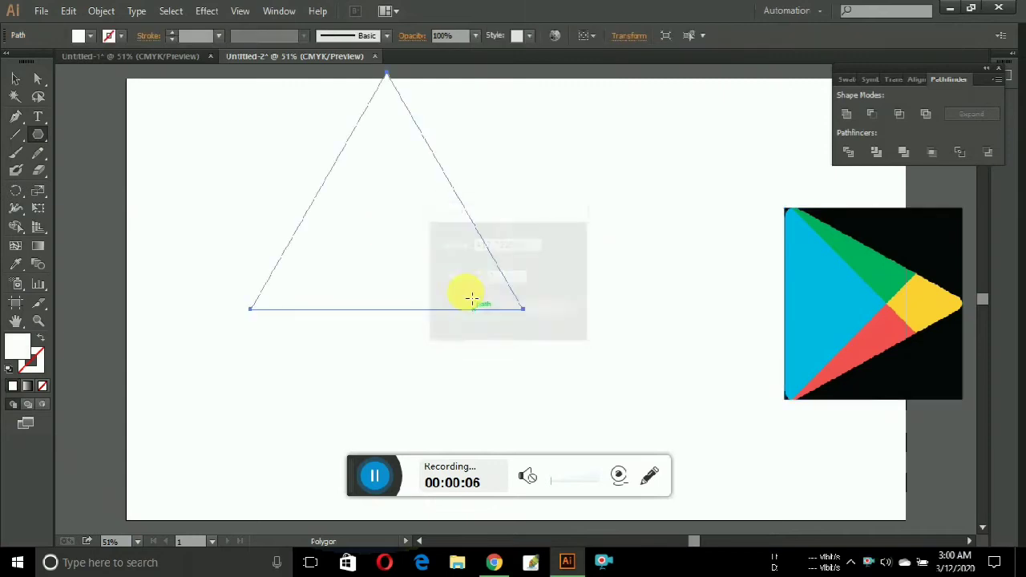
pyautogui.press('Delete')
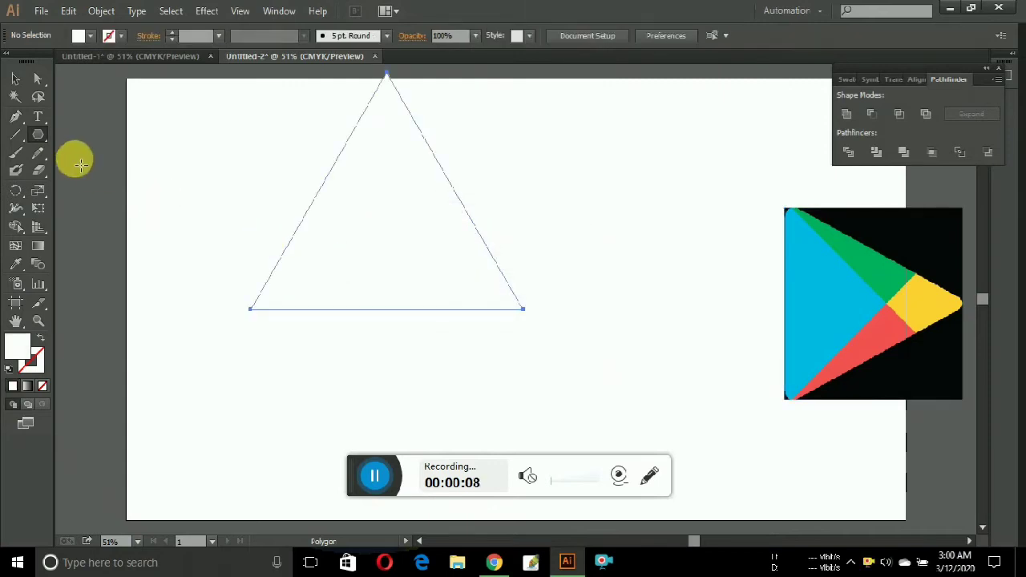
# Step: Draw a new triangle on the page's left side, rotated to point right
pyautogui.moveTo(370, 237)
pyautogui.mouseDown()
pyautogui.moveTo(388, 299)
pyautogui.moveTo(292, 389)
pyautogui.mouseUp()
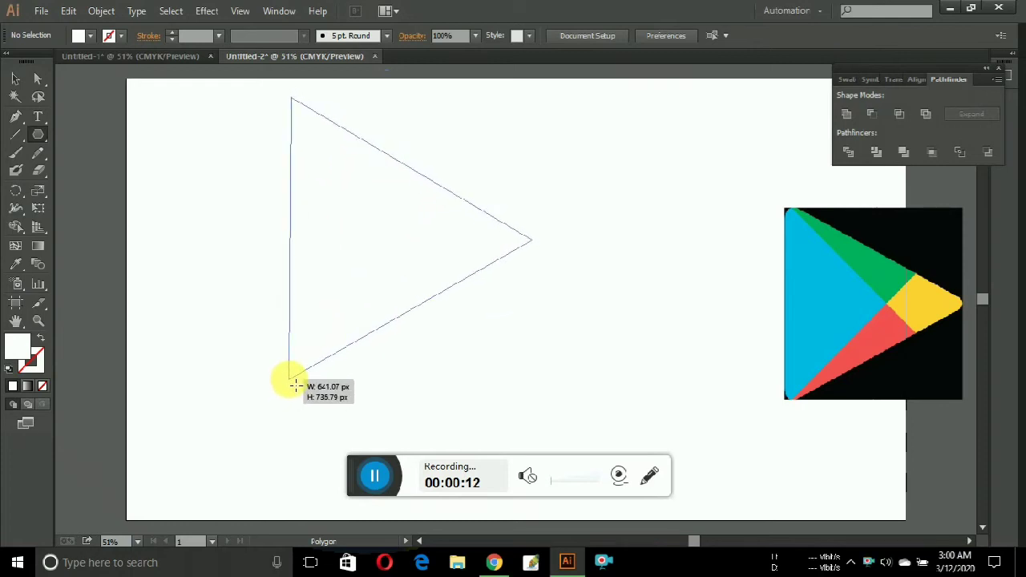
pyautogui.moveTo(292, 388); pyautogui.dragTo(296, 377)
pyautogui.click(297, 377)
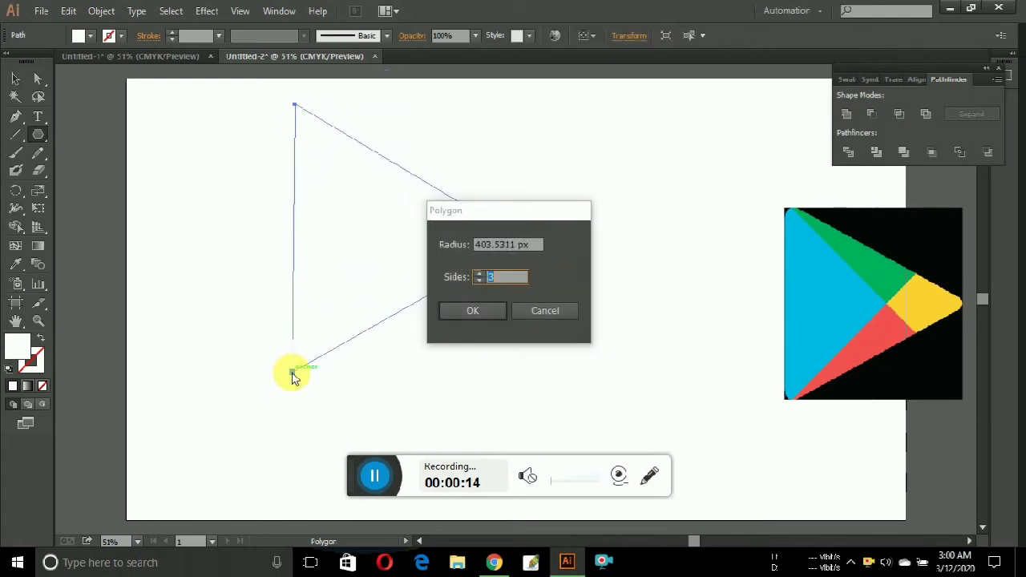
pyautogui.click(545, 311)
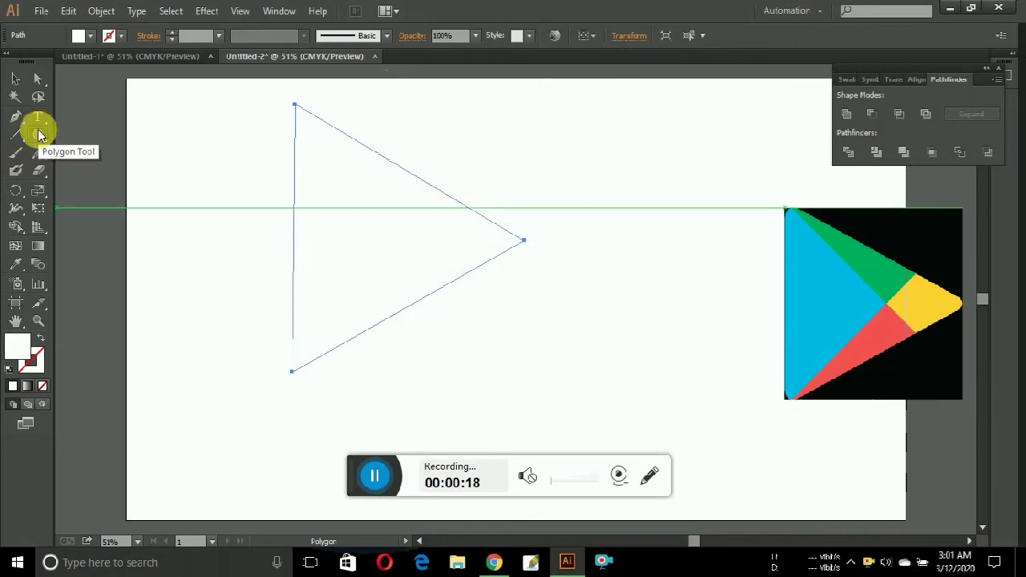
# Step: Draw a small ellipse near the page's top-left beside the triangle, and select it
pyautogui.moveTo(40, 136); pyautogui.dragTo(88, 178)
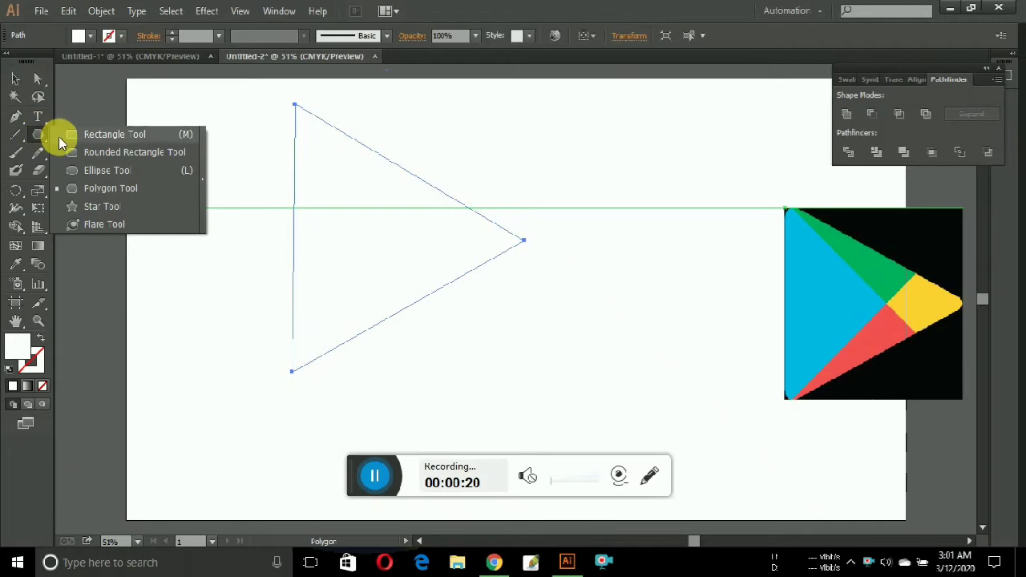
pyautogui.click(88, 171)
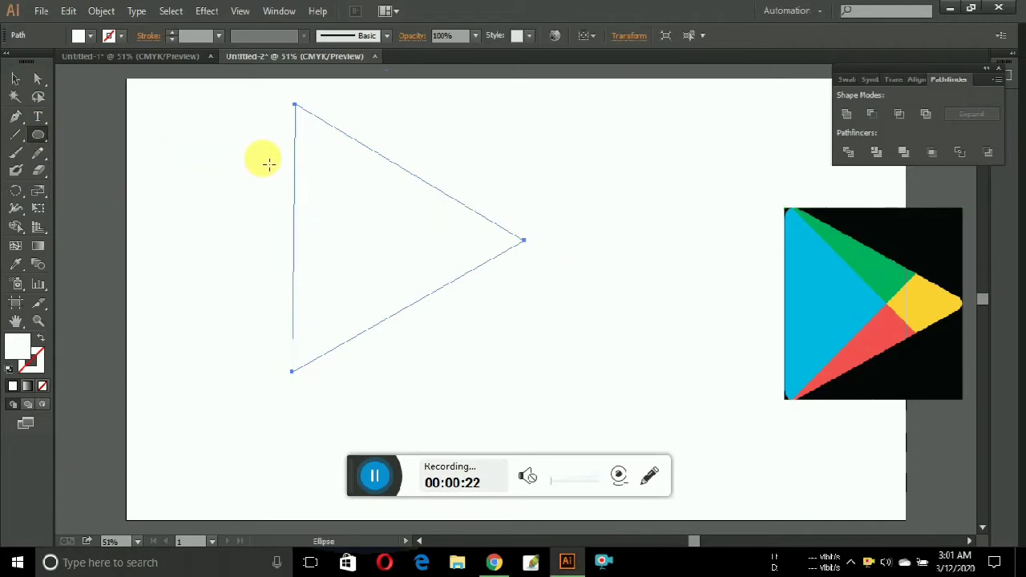
pyautogui.moveTo(187, 148); pyautogui.dragTo(217, 184)
pyautogui.click(19, 83)
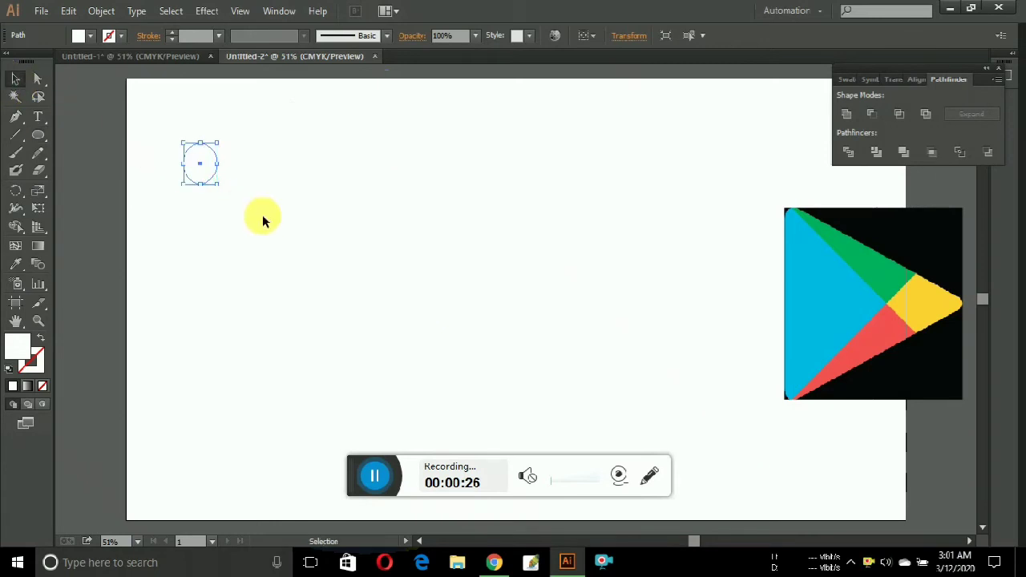
pyautogui.click(294, 227)
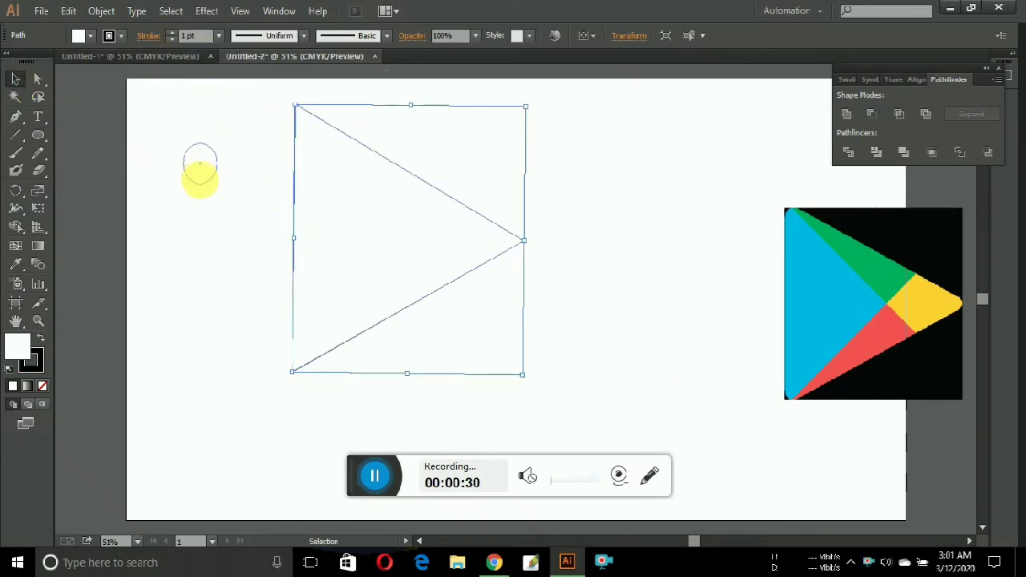
pyautogui.click(199, 173)
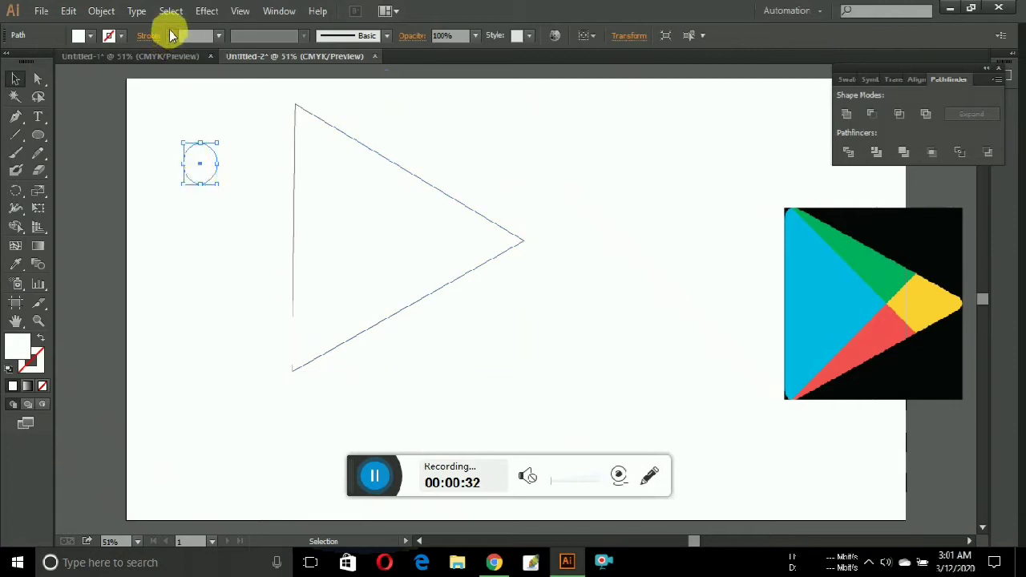
# Step: Give the circle a black outline and fit it inside the triangle's top corner
pyautogui.press('d')
pyautogui.moveTo(210, 174); pyautogui.dragTo(325, 157)
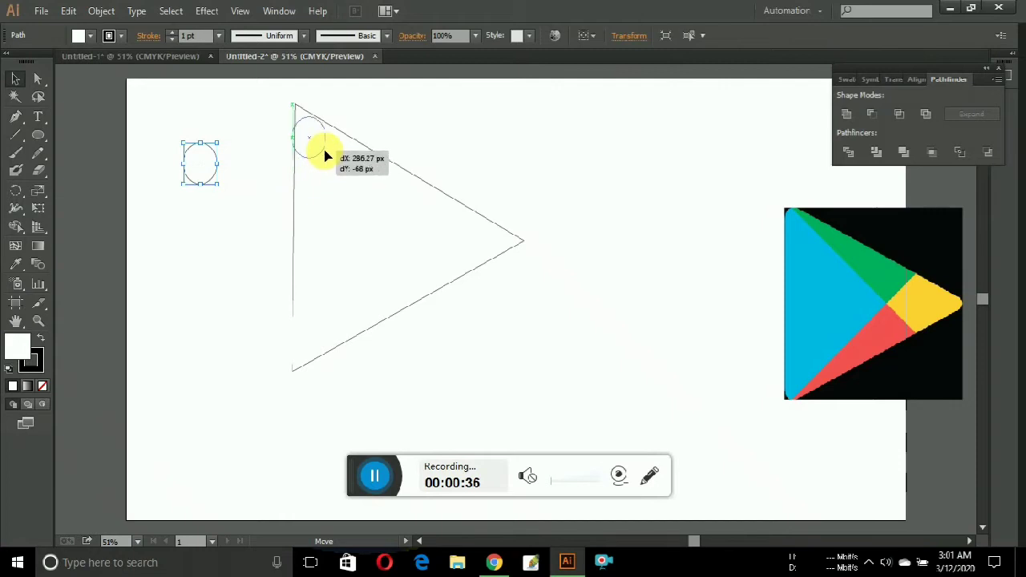
pyautogui.moveTo(324, 157); pyautogui.dragTo(320, 154)
pyautogui.click(307, 178)
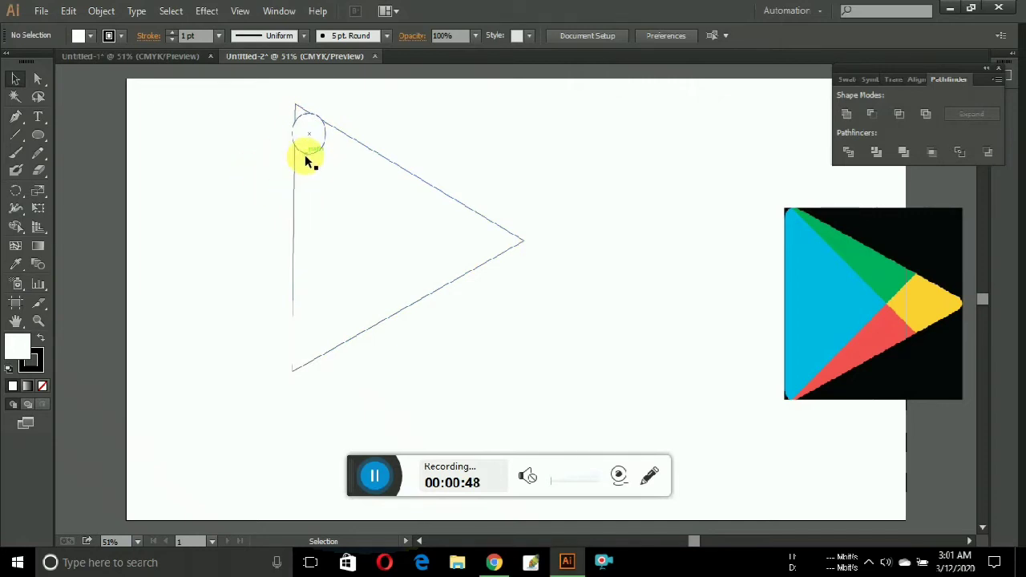
# Step: Place circle copies in the other corners, then select the triangle and all circles
pyautogui.moveTo(308, 153)
pyautogui.mouseDown()
pyautogui.moveTo(305, 370)
pyautogui.moveTo(432, 276)
pyautogui.moveTo(491, 254)
pyautogui.mouseUp()
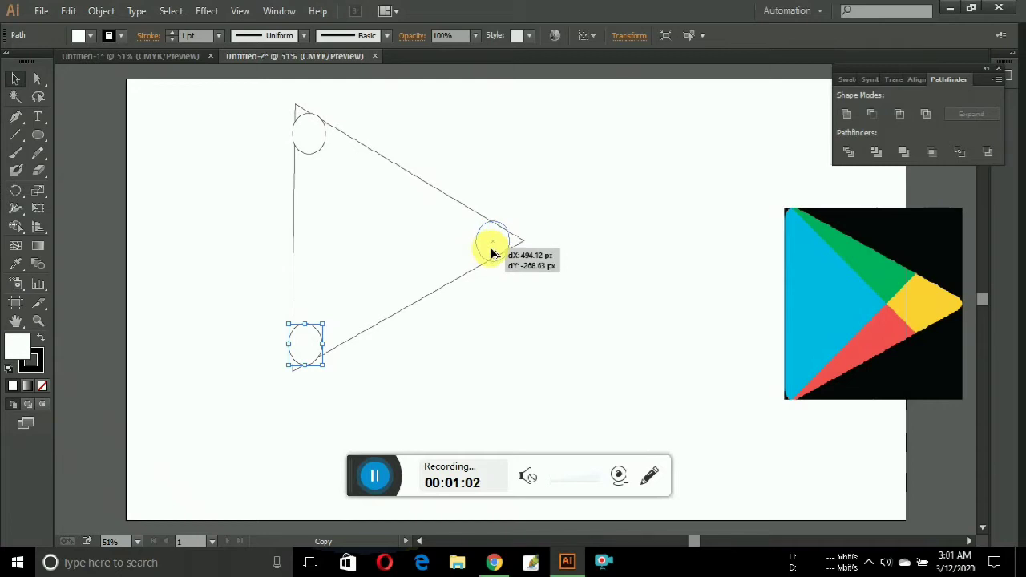
pyautogui.moveTo(492, 254); pyautogui.dragTo(485, 255)
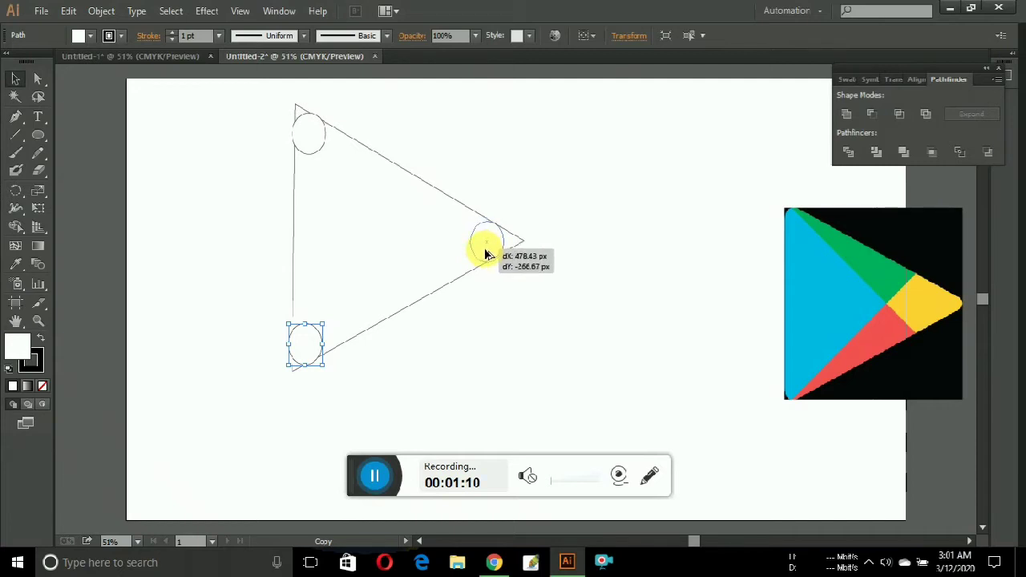
pyautogui.moveTo(486, 245); pyautogui.dragTo(486, 245)
pyautogui.click(500, 303)
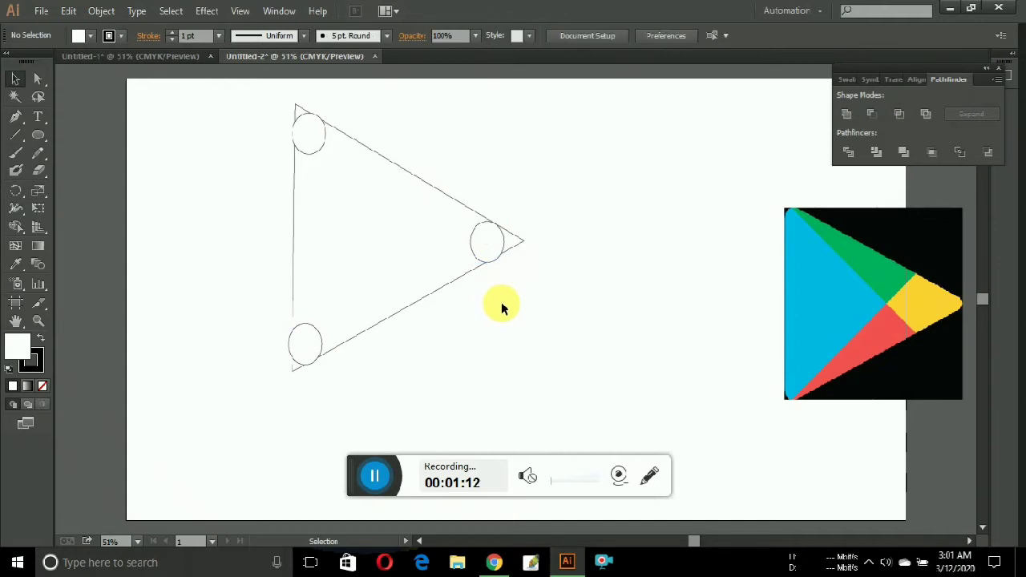
pyautogui.moveTo(246, 98)
pyautogui.mouseDown()
pyautogui.moveTo(352, 230)
pyautogui.moveTo(513, 383)
pyautogui.mouseUp()
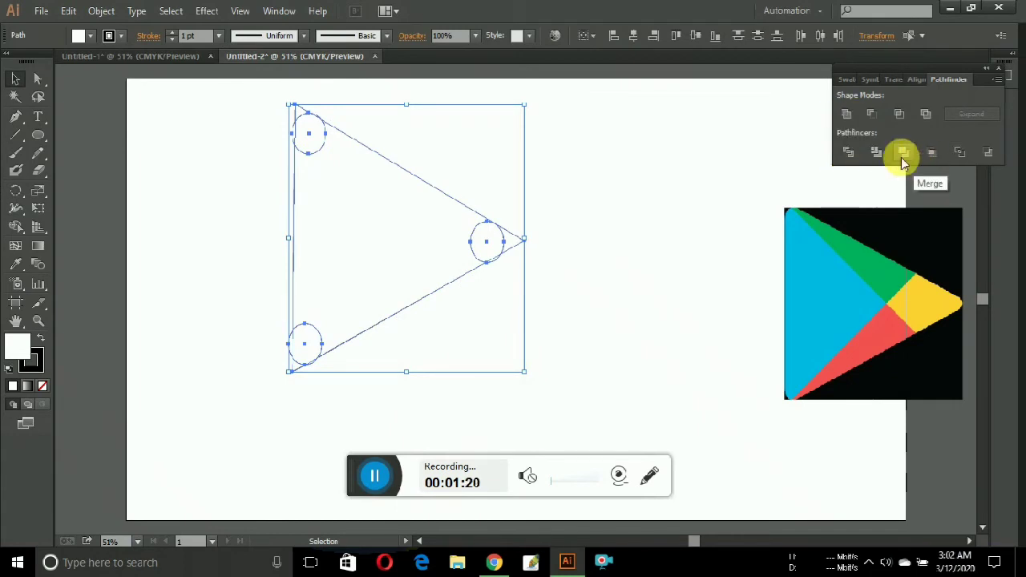
# Step: Divide the triangle and circles with Pathfinder, then reselect all the divided pieces
pyautogui.click(848, 152)
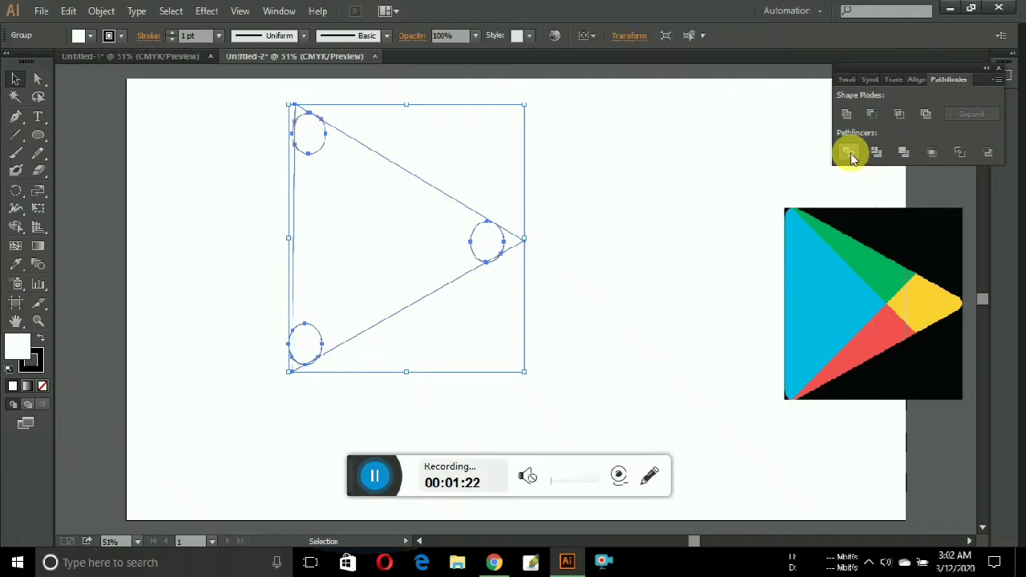
pyautogui.click(605, 235)
pyautogui.moveTo(249, 99); pyautogui.dragTo(519, 368)
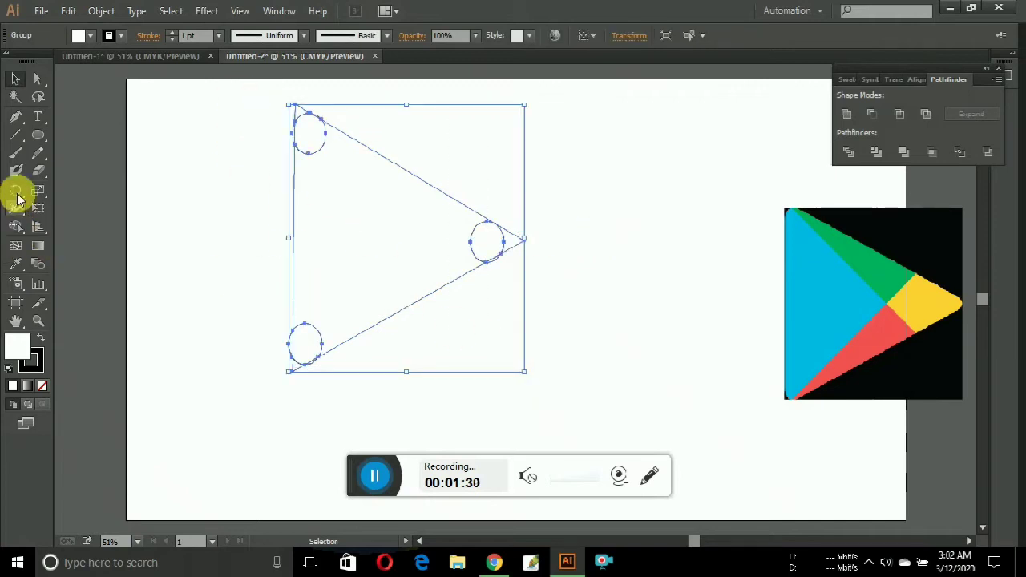
pyautogui.click(15, 227)
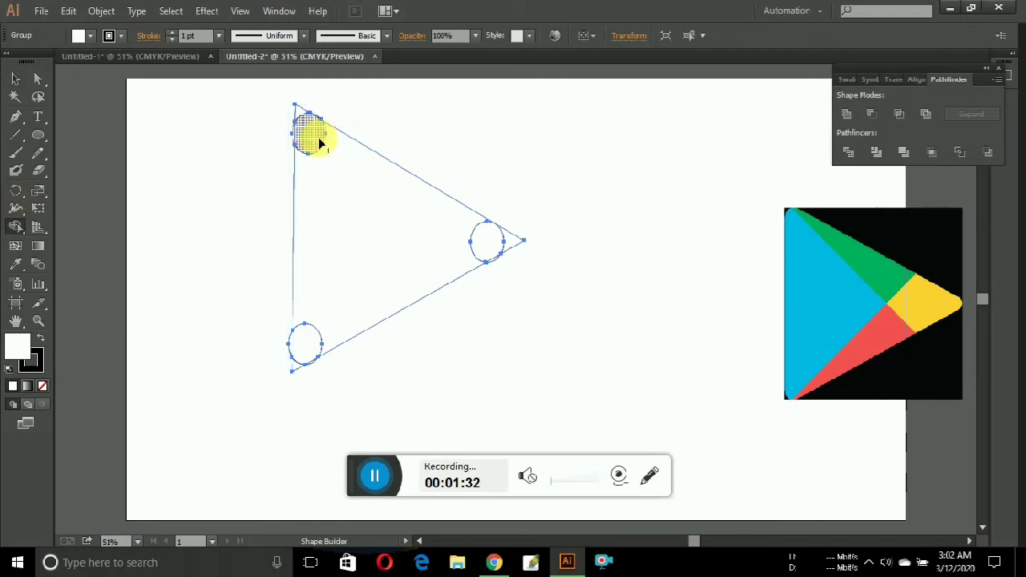
# Step: Sweep Shape Builder across the top corner circle, triangle body and right corner to merge them
pyautogui.moveTo(310, 143); pyautogui.dragTo(325, 180)
pyautogui.moveTo(306, 346); pyautogui.dragTo(493, 242)
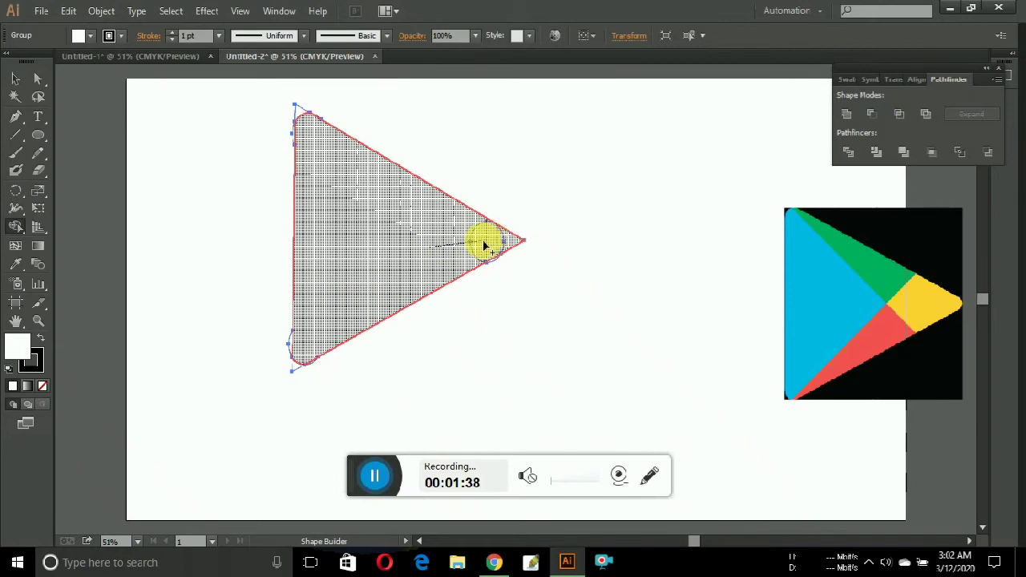
pyautogui.moveTo(485, 246); pyautogui.dragTo(481, 247)
pyautogui.click(423, 257)
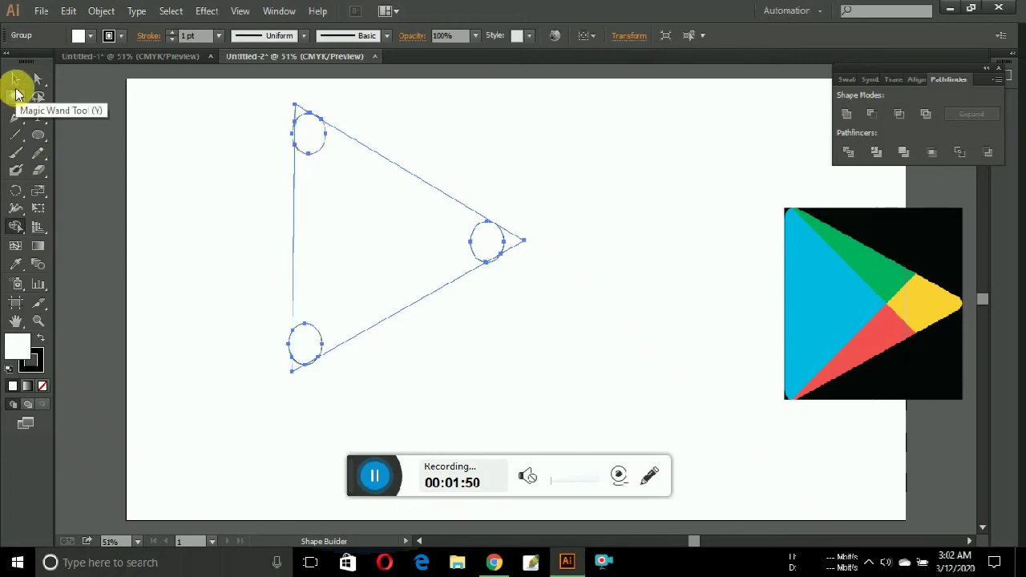
# Step: Ungroup the divided pieces and remove the small bottom-left circle
pyautogui.hotkey('ctrl', 'shift', 'g')
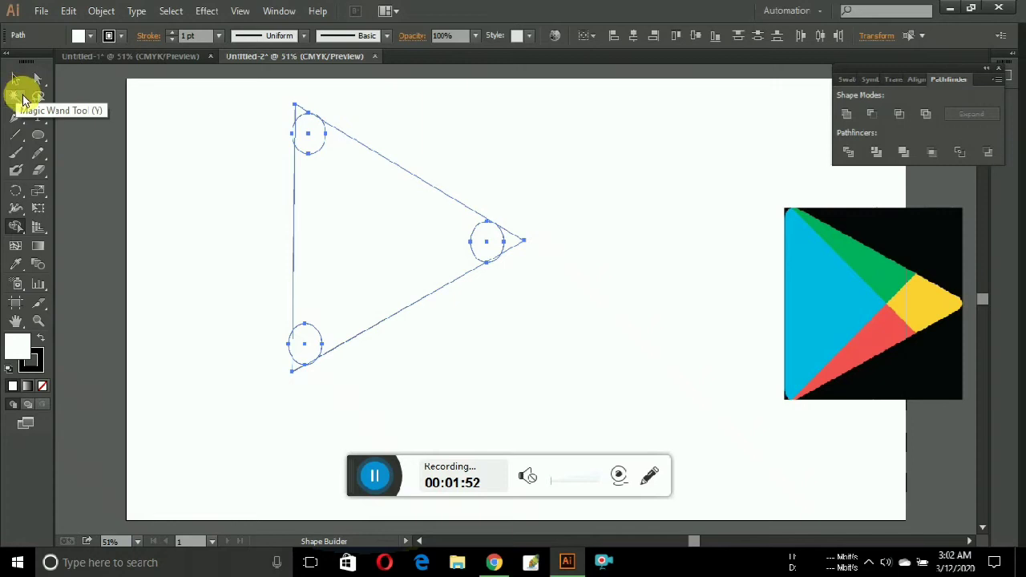
pyautogui.press('ctrl')
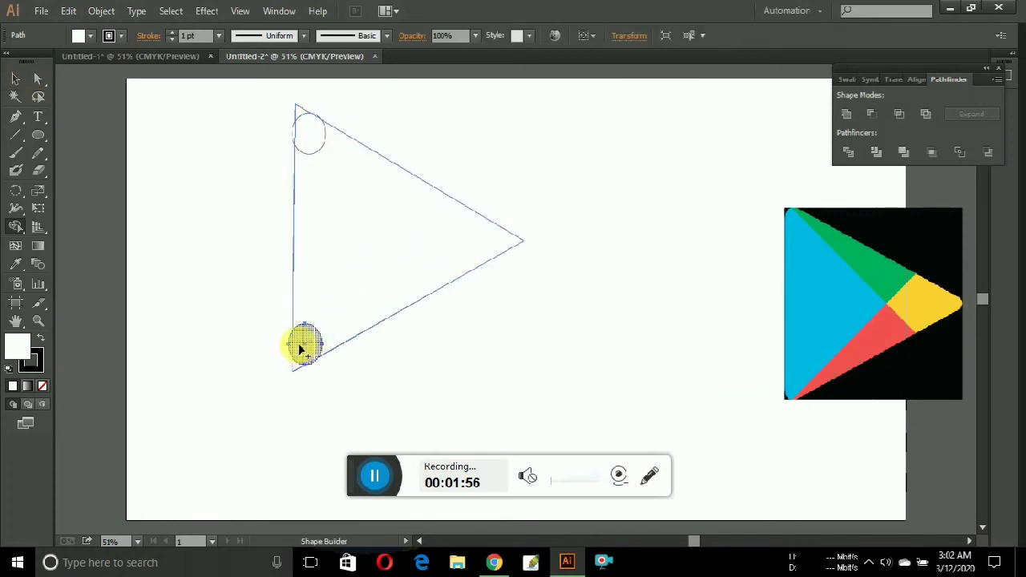
pyautogui.moveTo(305, 347); pyautogui.dragTo(355, 304)
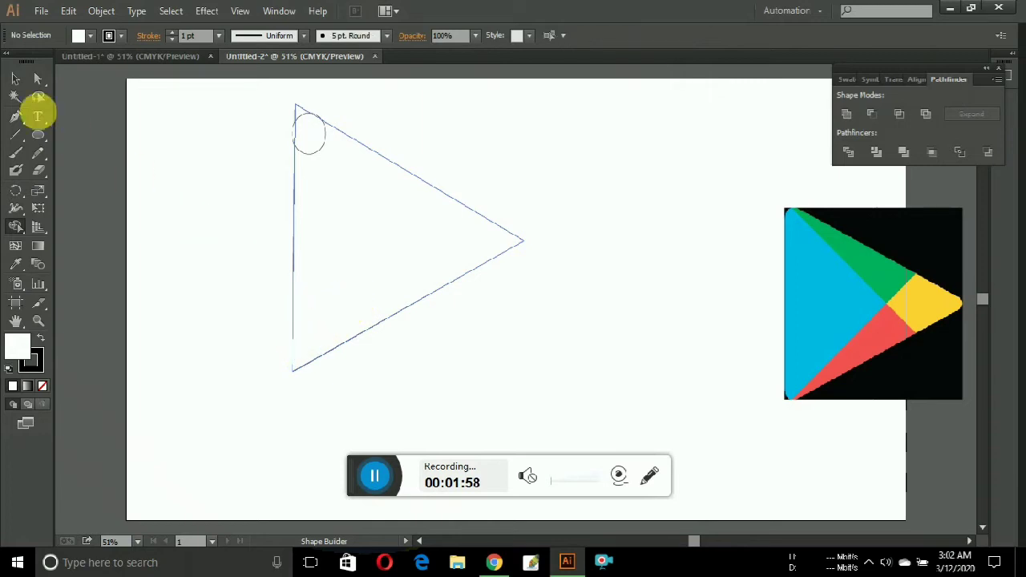
# Step: Copy the corner circle to the bottom corners, then Divide the triangle and circles again
pyautogui.click(15, 80)
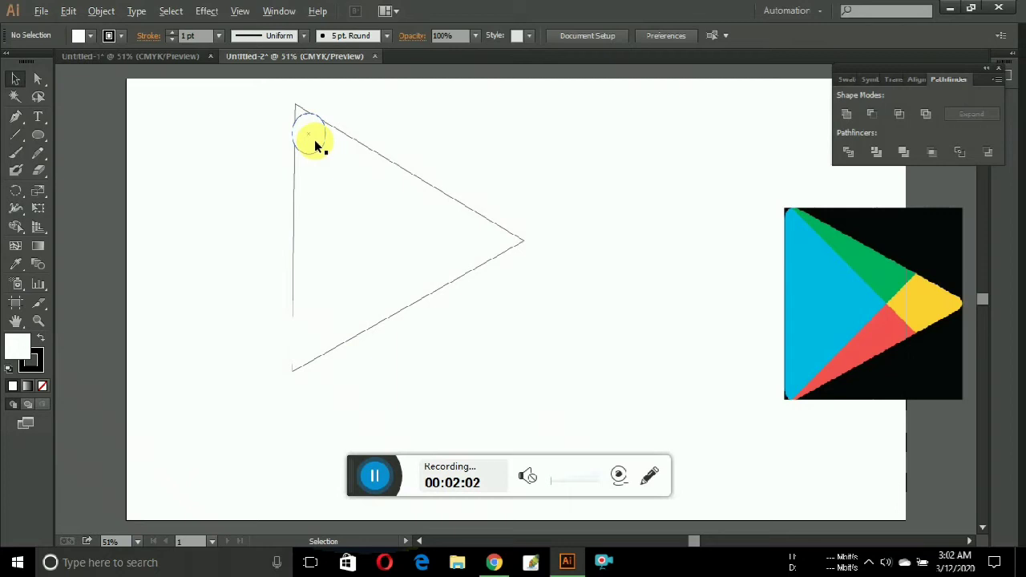
pyautogui.moveTo(316, 146); pyautogui.dragTo(313, 355)
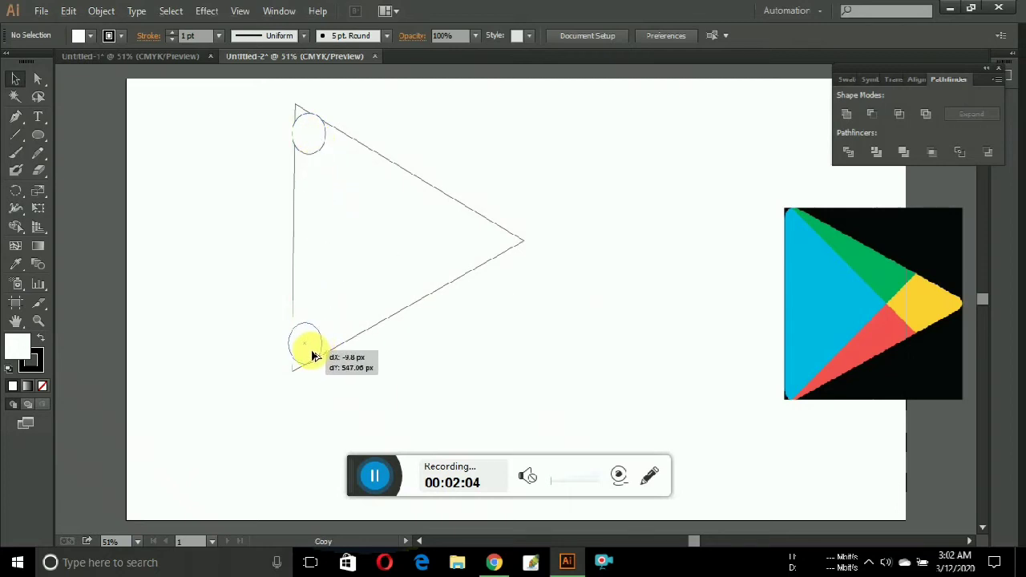
pyautogui.moveTo(313, 355)
pyautogui.mouseDown()
pyautogui.moveTo(505, 250)
pyautogui.moveTo(493, 241)
pyautogui.mouseUp()
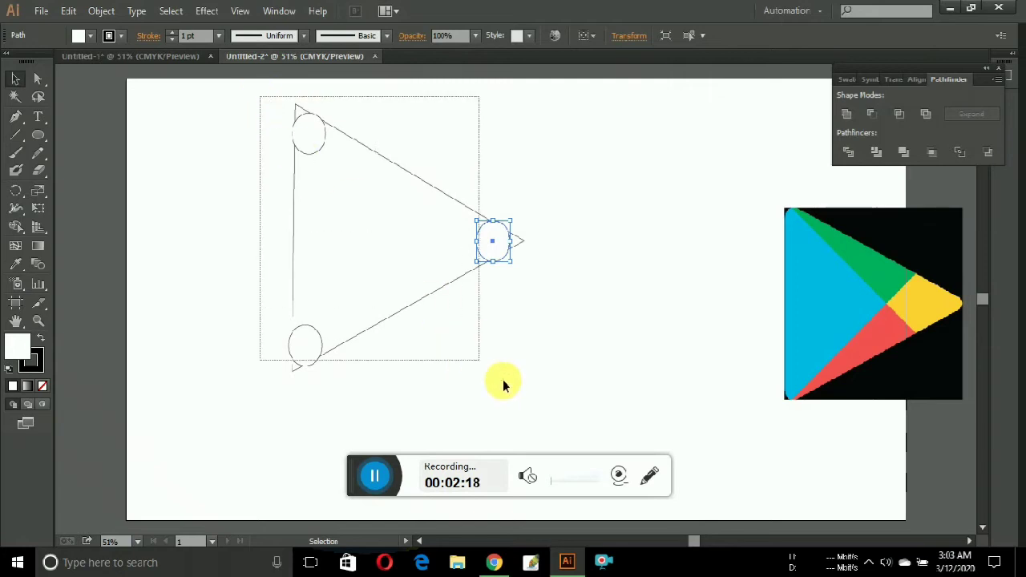
pyautogui.moveTo(259, 97); pyautogui.dragTo(574, 412)
pyautogui.click(848, 151)
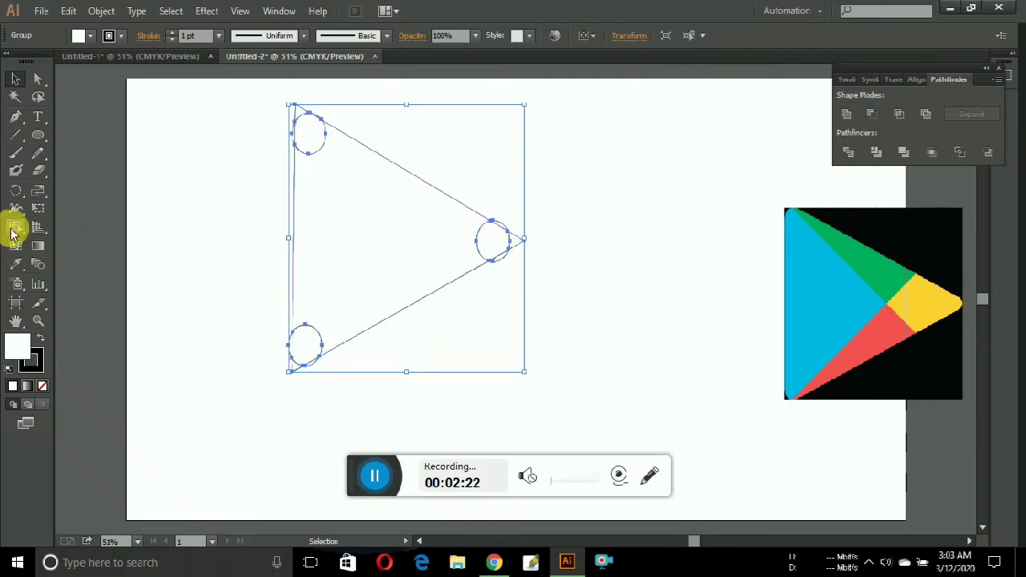
# Step: Merge the top-left and bottom-left circle pieces into the triangle, then nudge the rounded shape
pyautogui.click(14, 228)
pyautogui.moveTo(312, 149); pyautogui.dragTo(332, 178)
pyautogui.moveTo(314, 325)
pyautogui.mouseDown()
pyautogui.moveTo(449, 241)
pyautogui.moveTo(415, 248)
pyautogui.mouseUp()
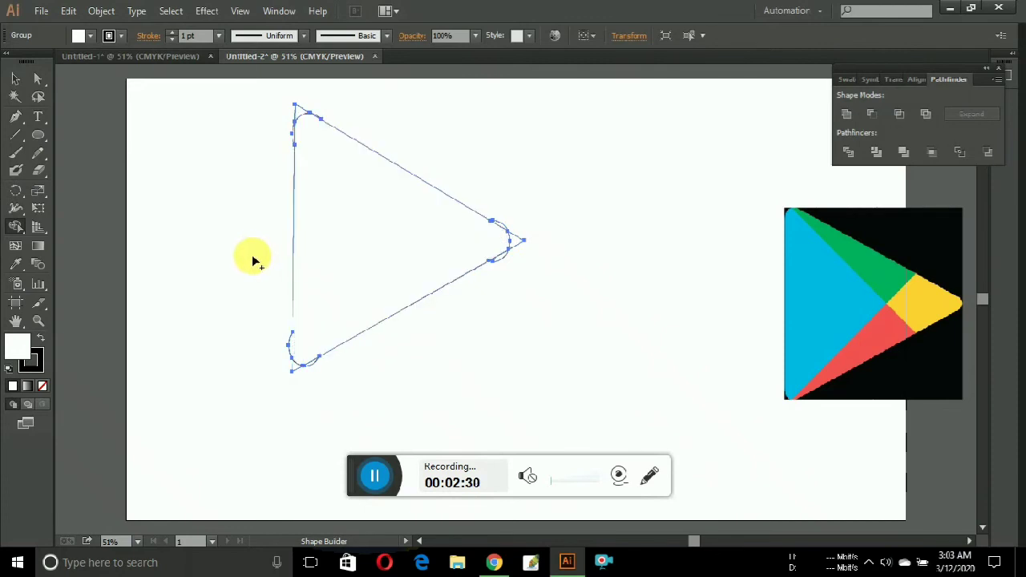
pyautogui.click(15, 80)
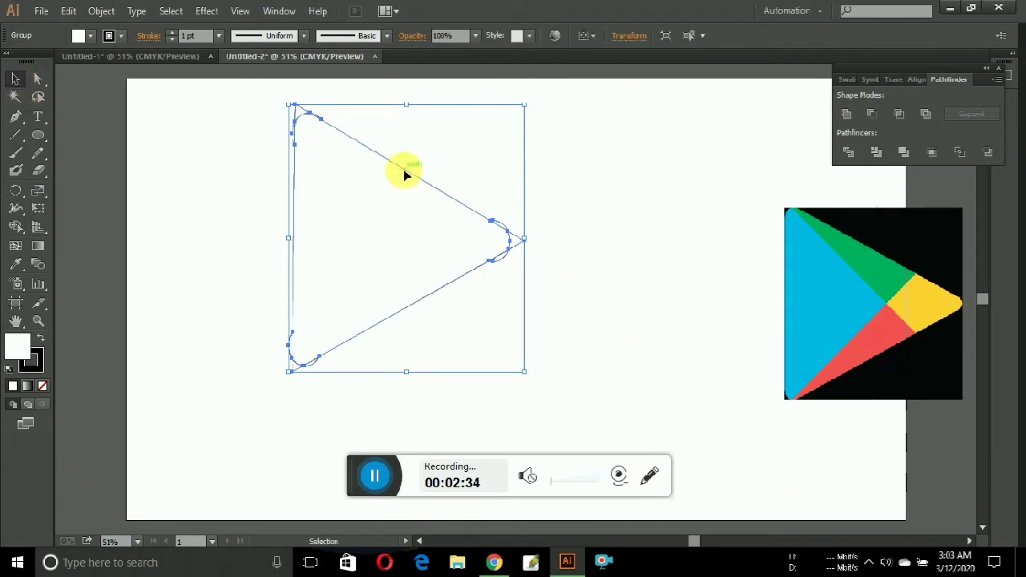
pyautogui.moveTo(383, 184); pyautogui.dragTo(282, 214)
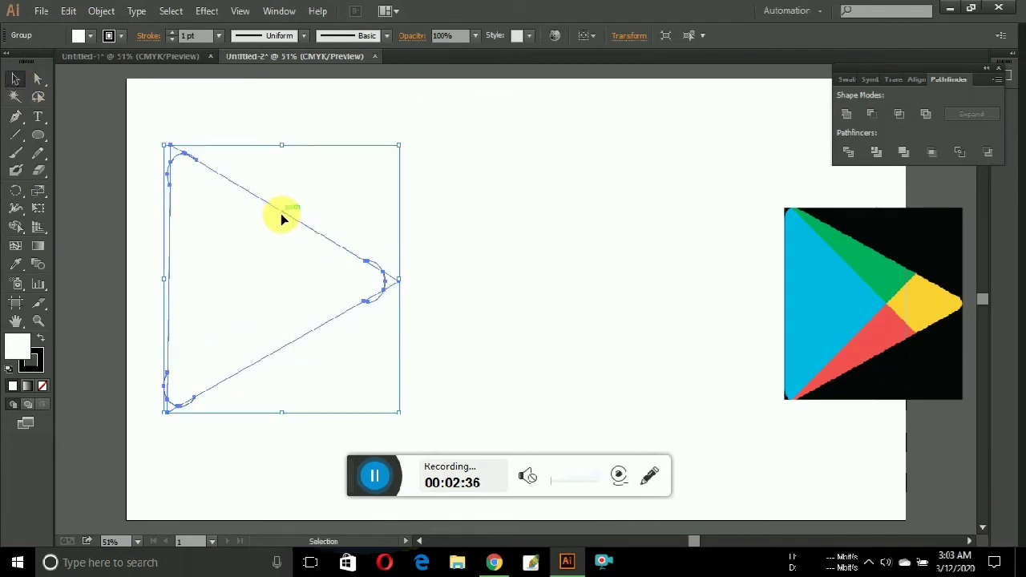
# Step: Delete the leftover piece at the triangle's right corner
pyautogui.click(424, 303)
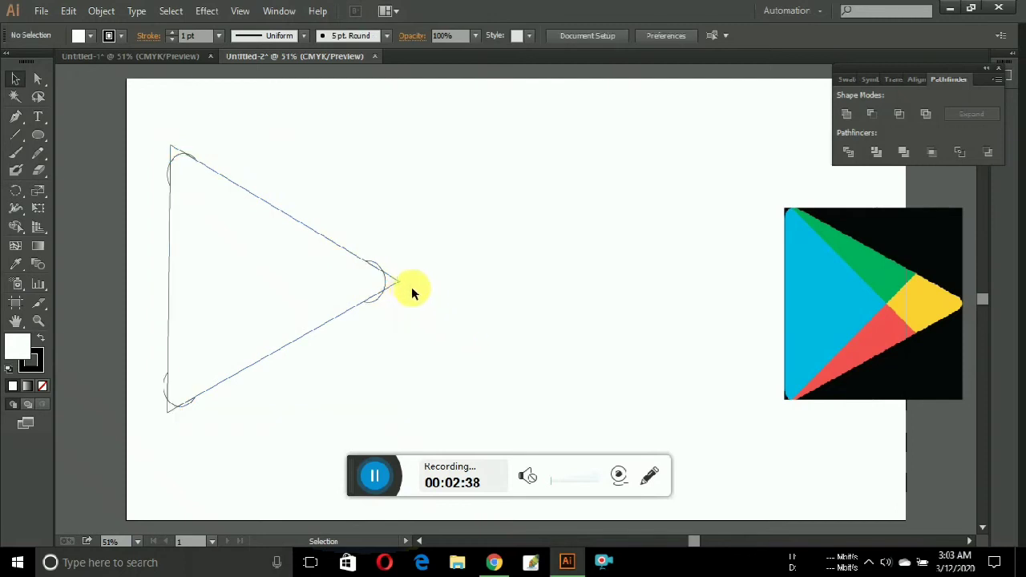
pyautogui.click(391, 283)
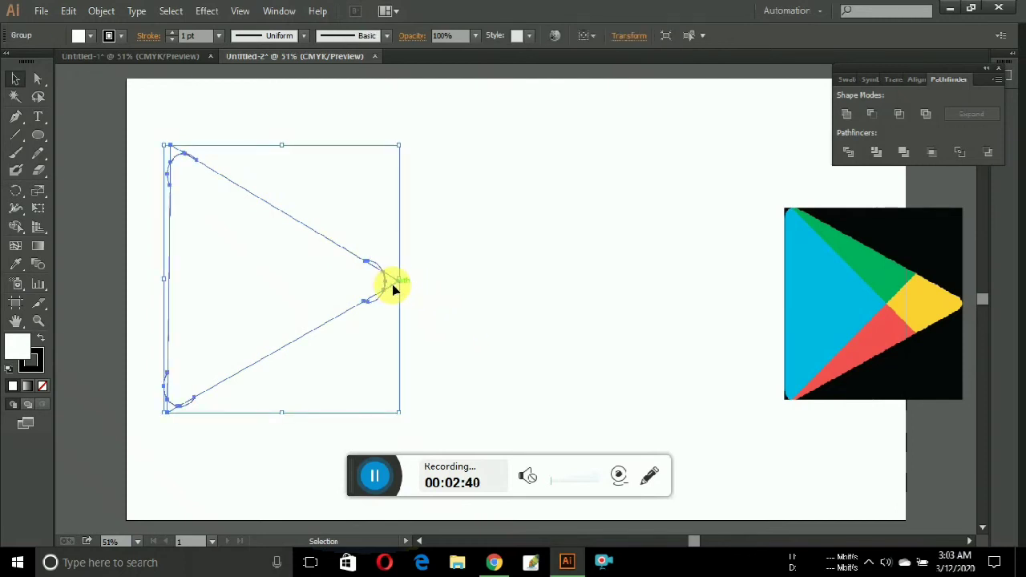
pyautogui.rightClick(323, 231)
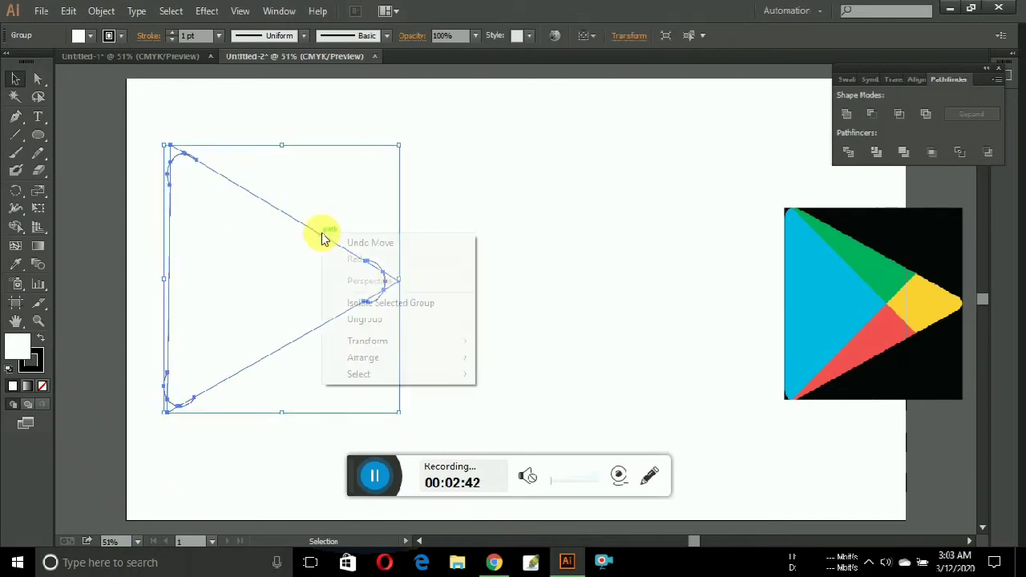
pyautogui.click(475, 264)
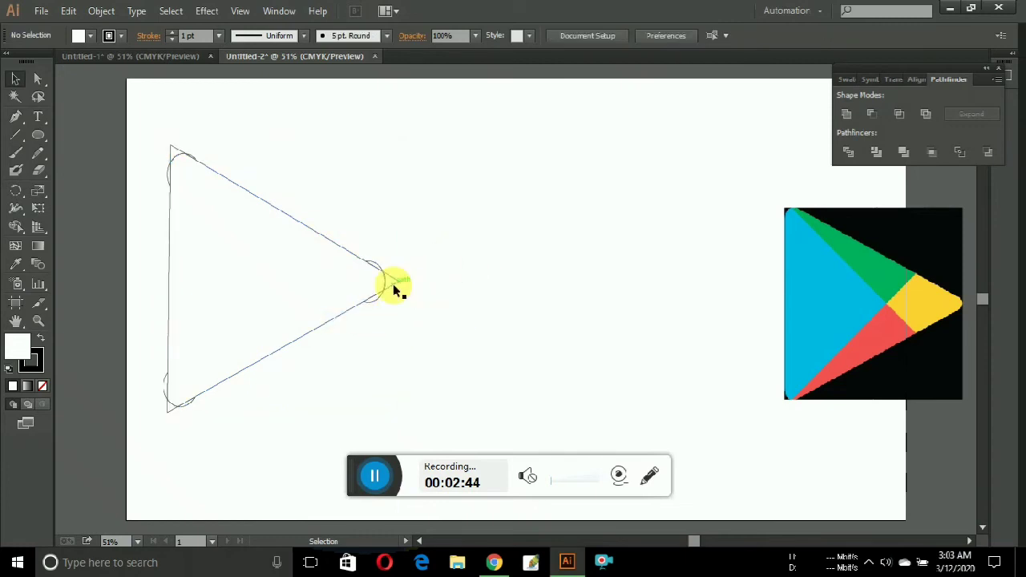
pyautogui.click(377, 302)
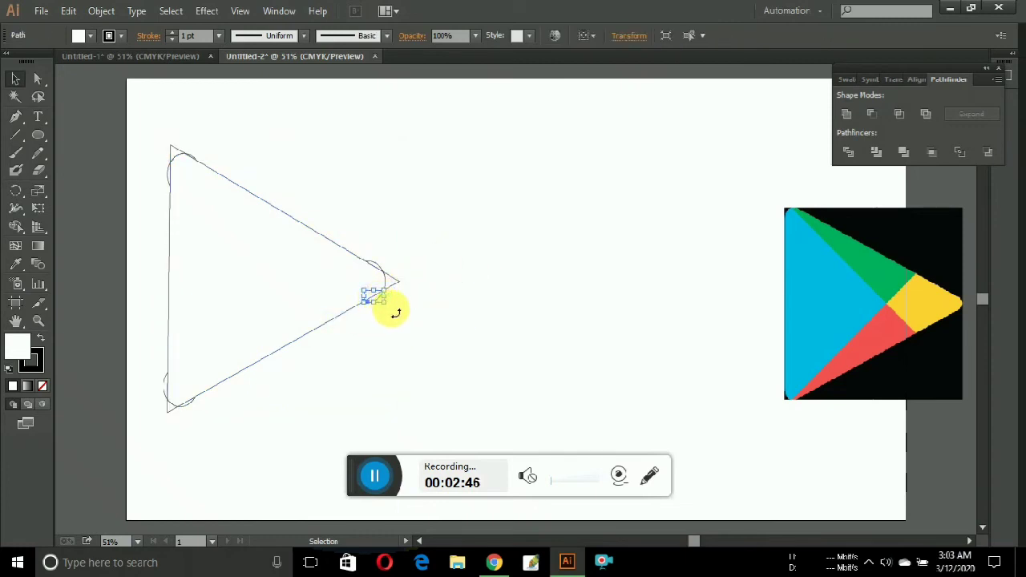
pyautogui.click(396, 314)
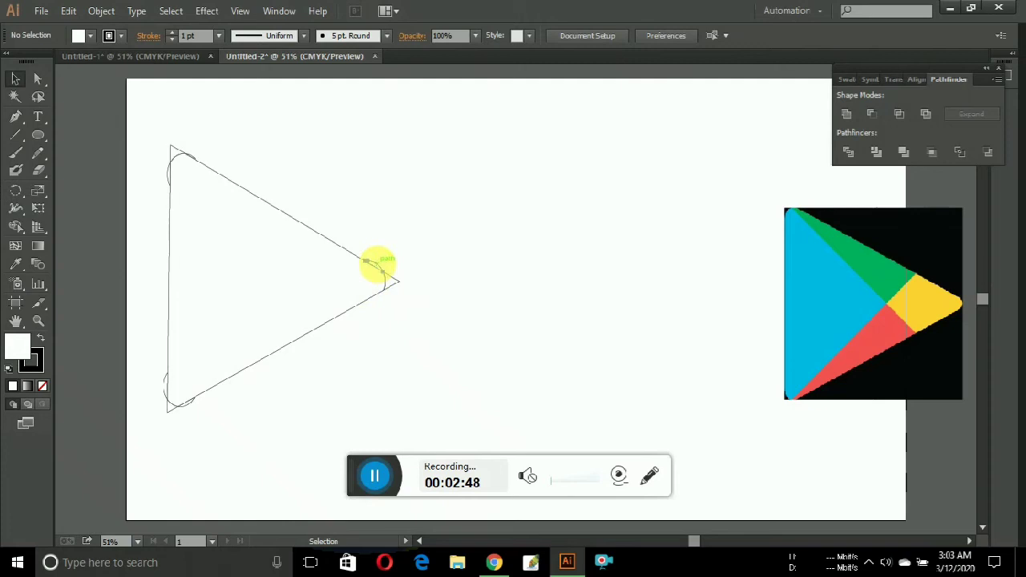
pyautogui.click(393, 284)
pyautogui.press('Delete')
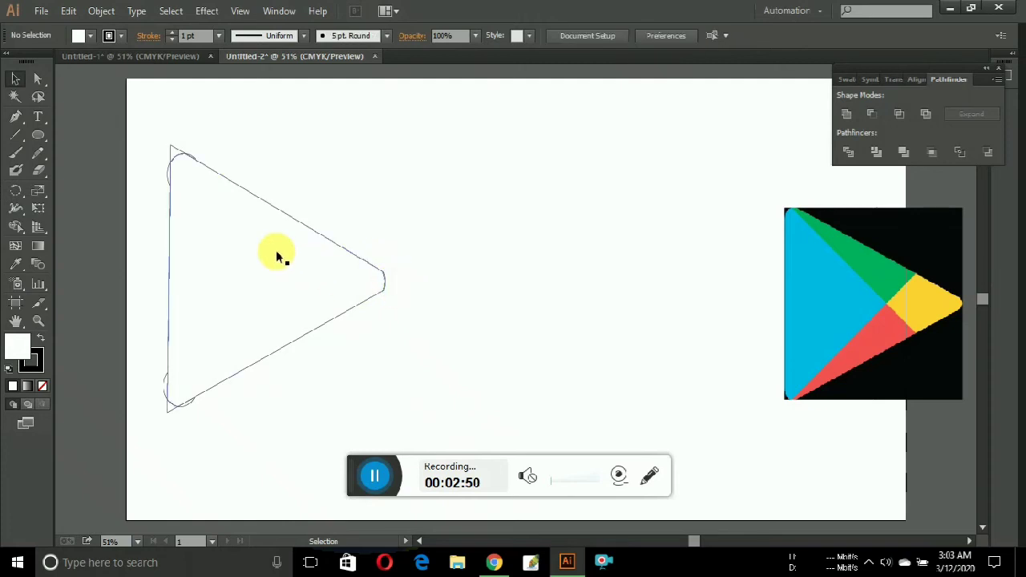
# Step: Delete the sharp leftover pieces at the top-left corner
pyautogui.moveTo(168, 144); pyautogui.dragTo(197, 183)
pyautogui.press('Delete')
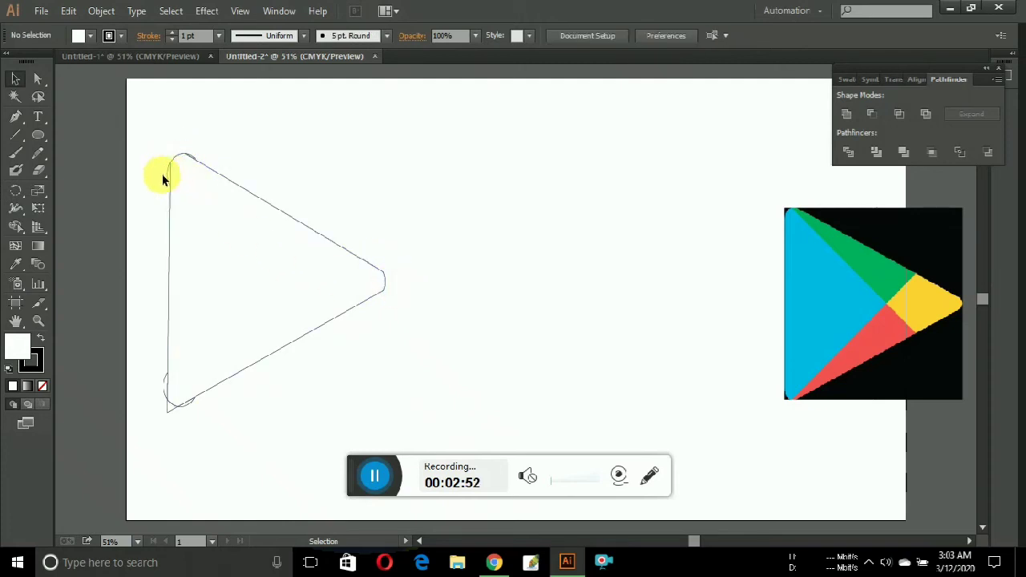
pyautogui.click(169, 178)
pyautogui.press('Delete')
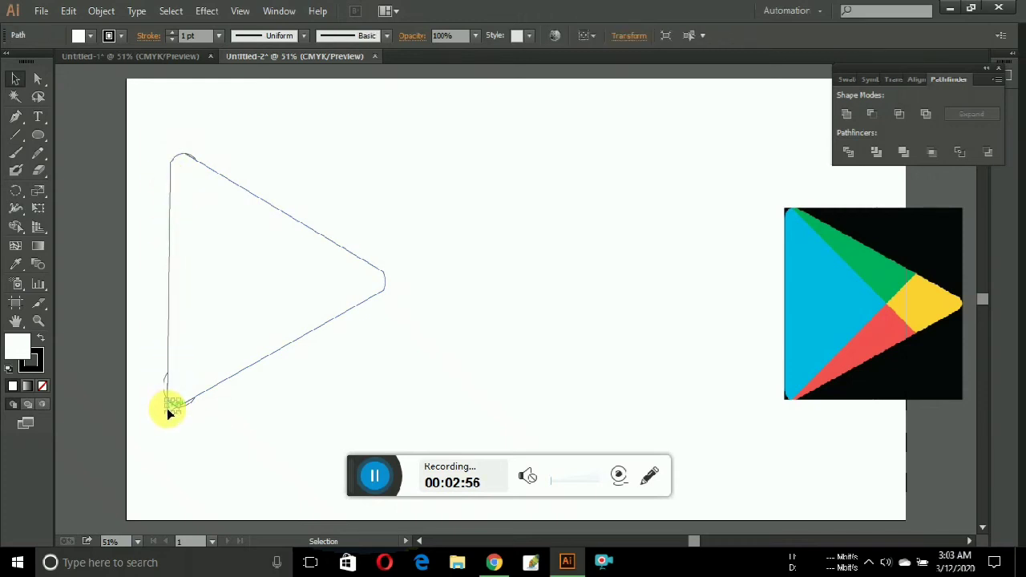
# Step: Remove the bottom-left corner fragment and move the rounded triangle further right
pyautogui.click(185, 404)
pyautogui.press('Delete')
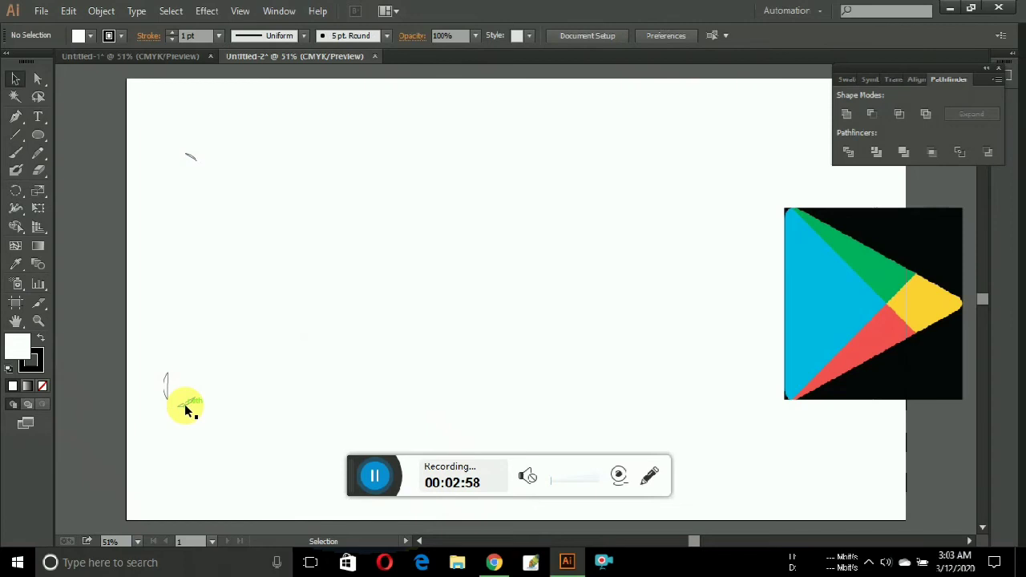
pyautogui.hotkey('ctrl', 'z')
pyautogui.click(181, 414)
pyautogui.click(184, 404)
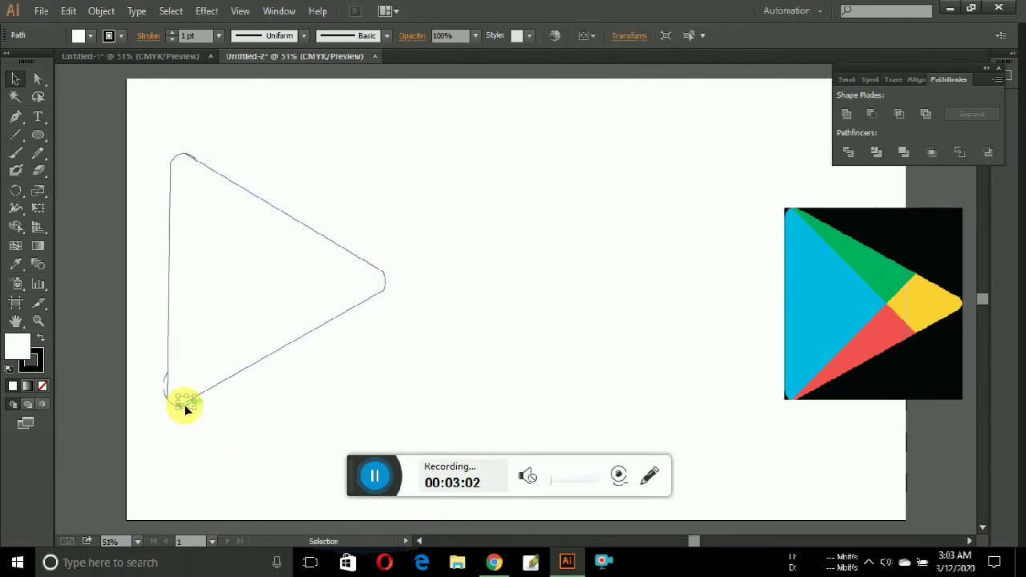
pyautogui.press('Delete')
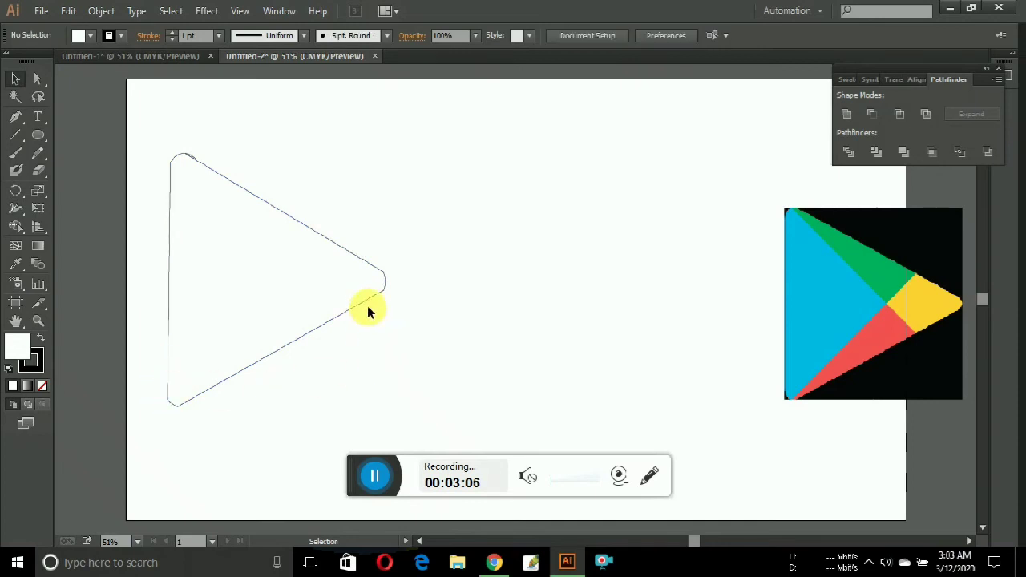
pyautogui.moveTo(352, 311); pyautogui.dragTo(517, 298)
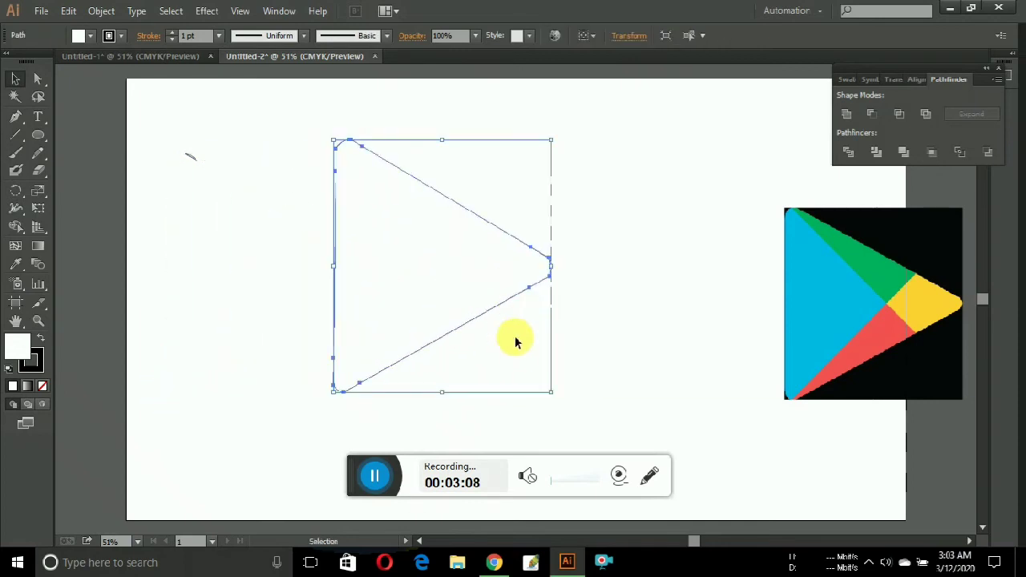
# Step: Show rulers and place a vertical guide through the triangle's middle
pyautogui.click(633, 338)
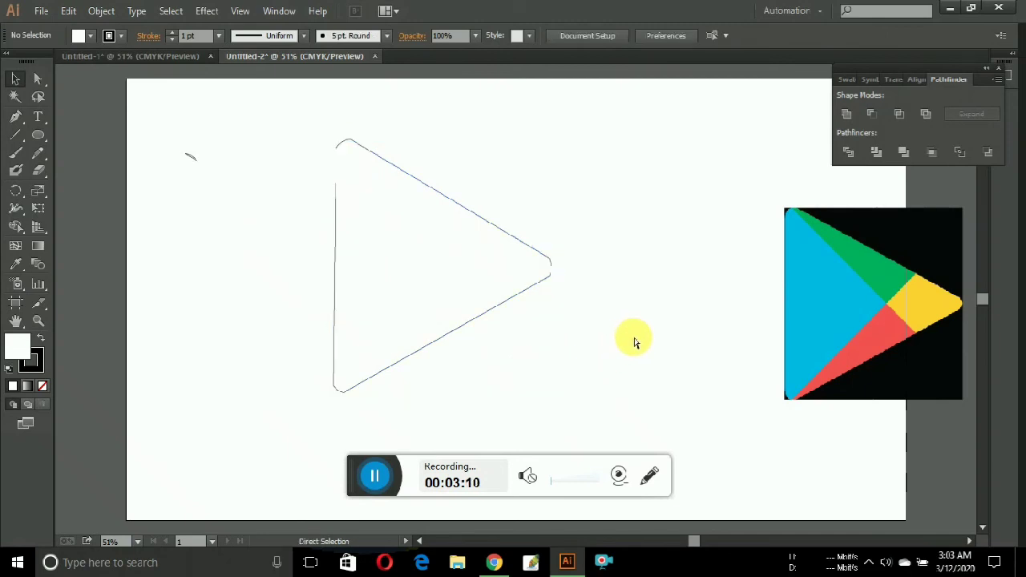
pyautogui.hotkey('ctrl', 'r')
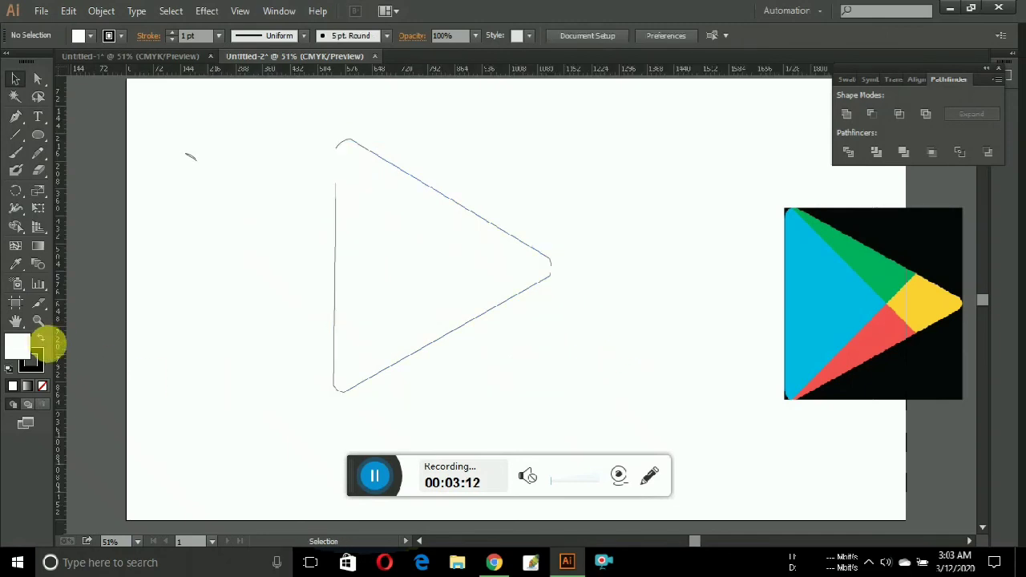
pyautogui.moveTo(61, 354)
pyautogui.mouseDown()
pyautogui.moveTo(503, 426)
pyautogui.moveTo(485, 425)
pyautogui.mouseUp()
# Step: Draw a pen curve from the triangle's bottom-left corner up past its top edge
pyautogui.click(17, 119)
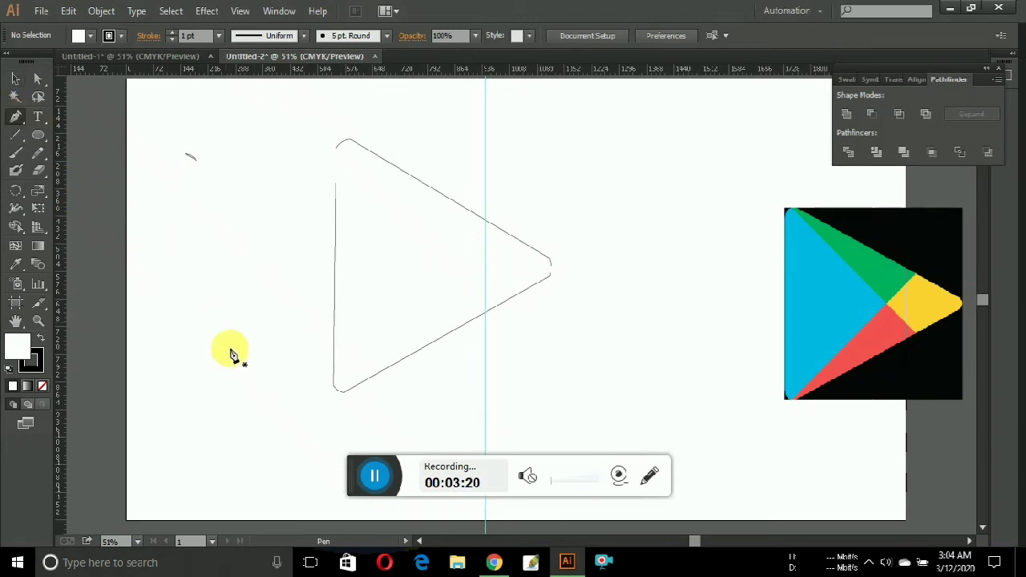
pyautogui.click(344, 393)
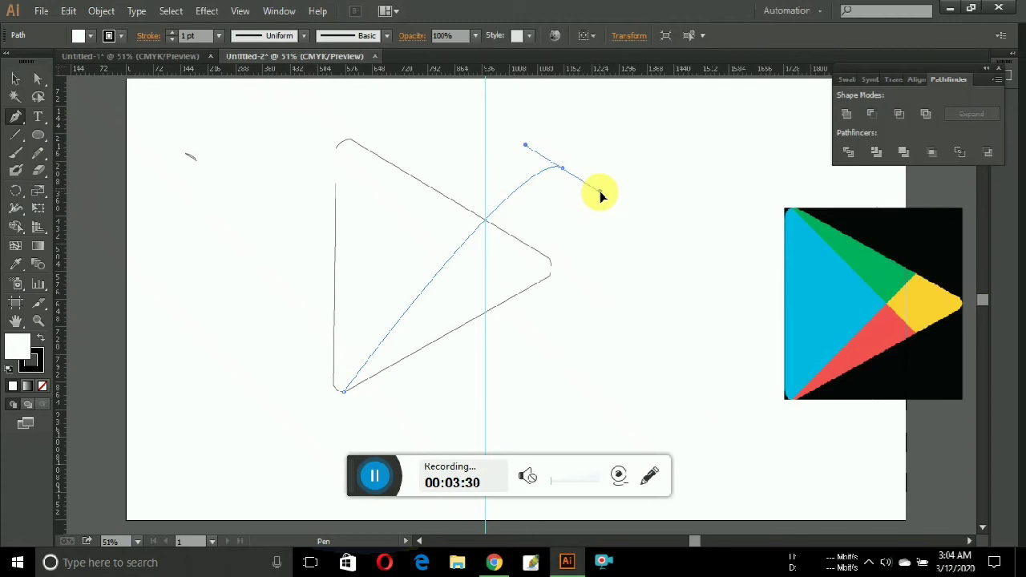
pyautogui.moveTo(601, 194); pyautogui.dragTo(600, 194)
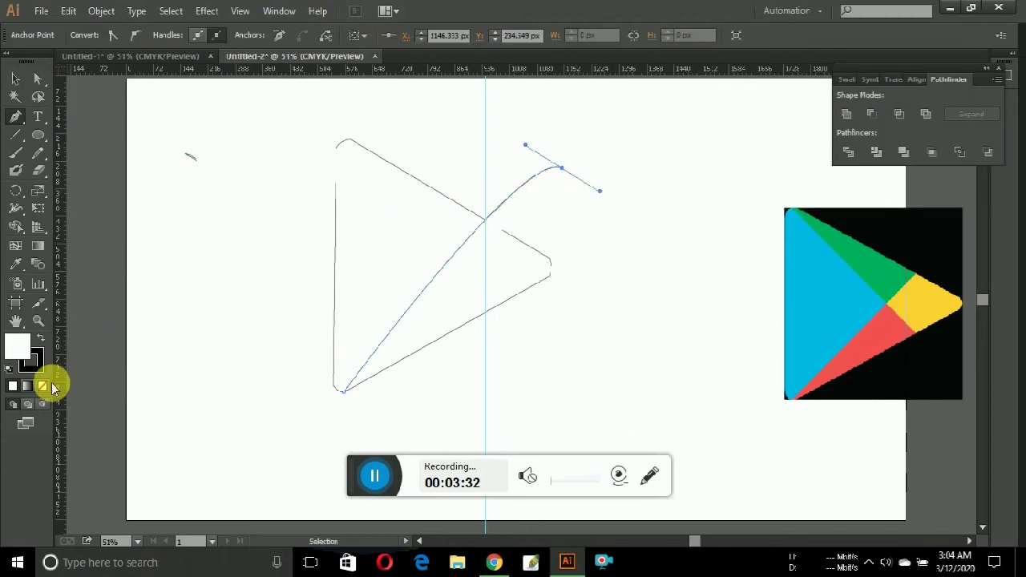
pyautogui.click(14, 81)
pyautogui.click(126, 202)
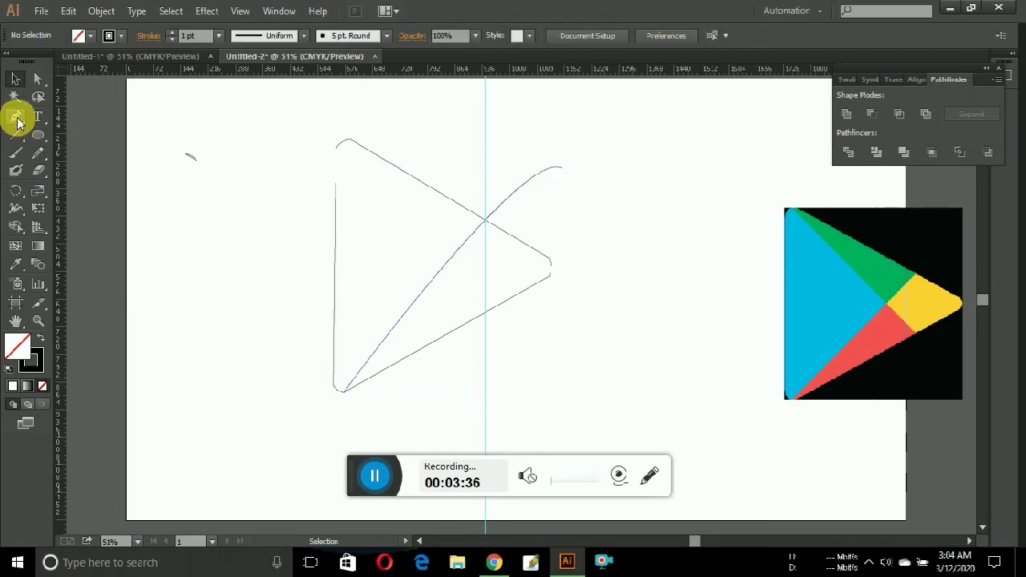
# Step: Draw a straight diagonal line from the top endpoint down to the lower right
pyautogui.click(16, 118)
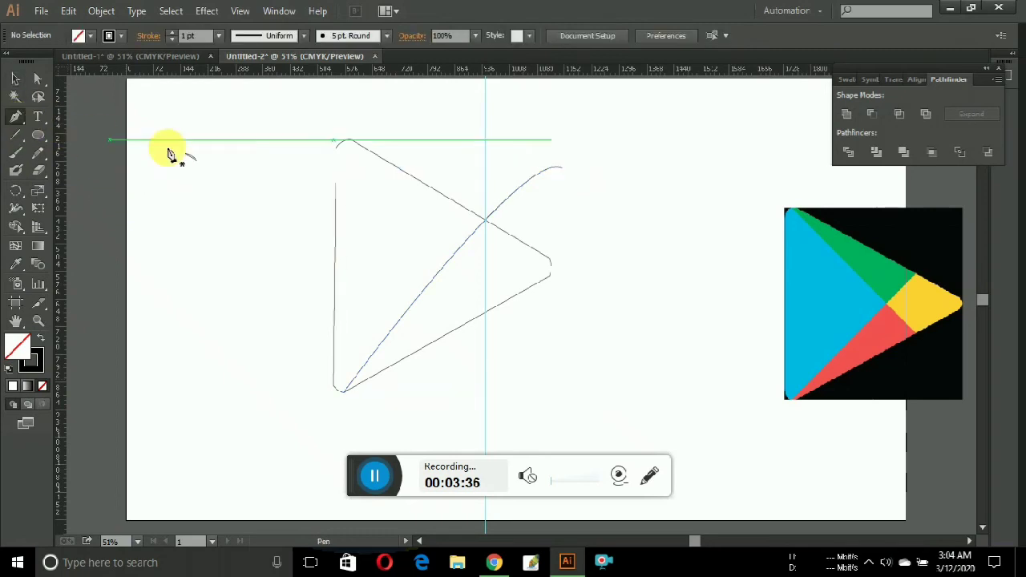
pyautogui.click(349, 144)
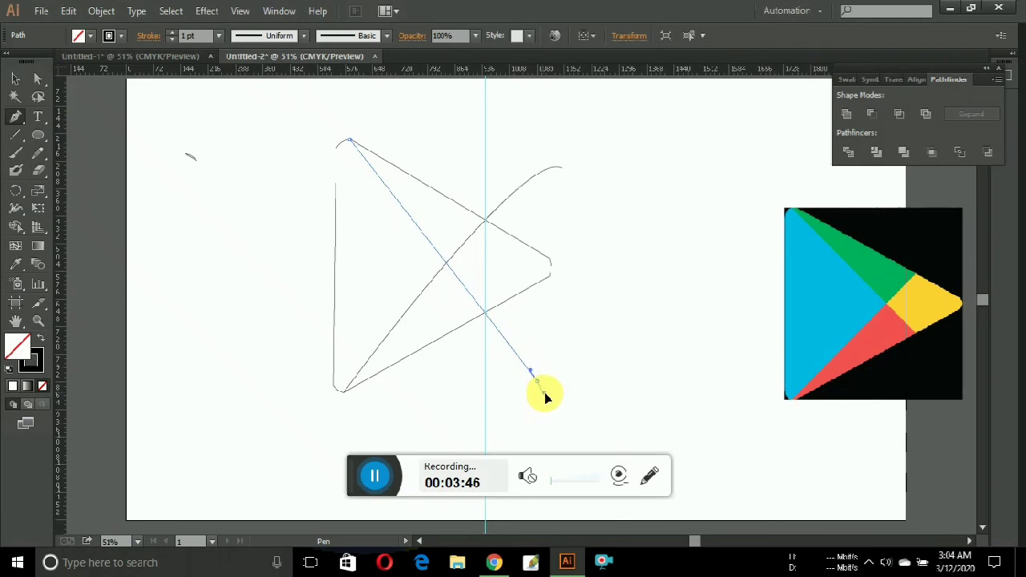
pyautogui.click(543, 392)
pyautogui.click(12, 80)
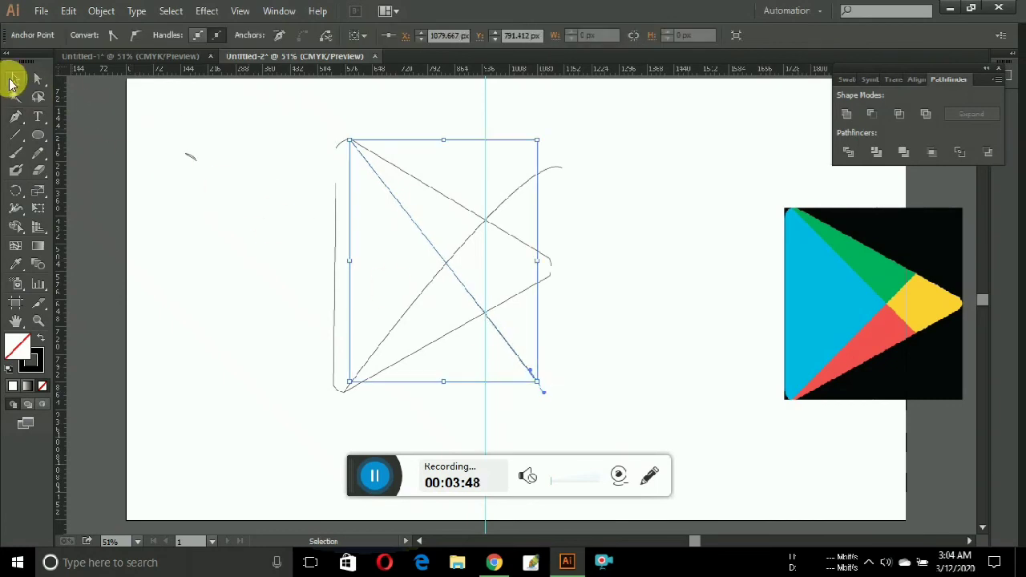
# Step: Divide the rounded triangle and both cutting lines with Pathfinder
pyautogui.moveTo(269, 126); pyautogui.dragTo(586, 397)
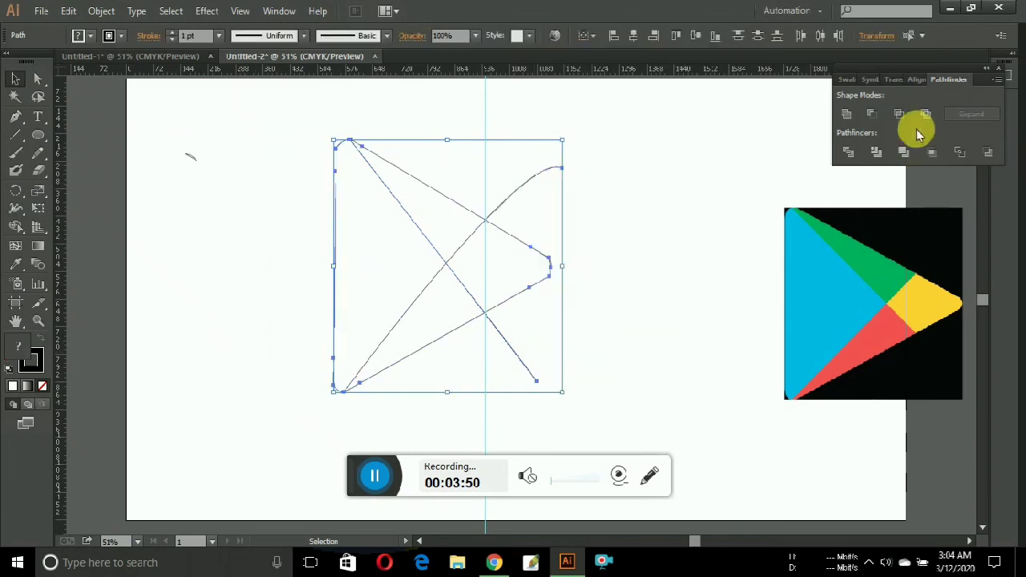
pyautogui.click(847, 152)
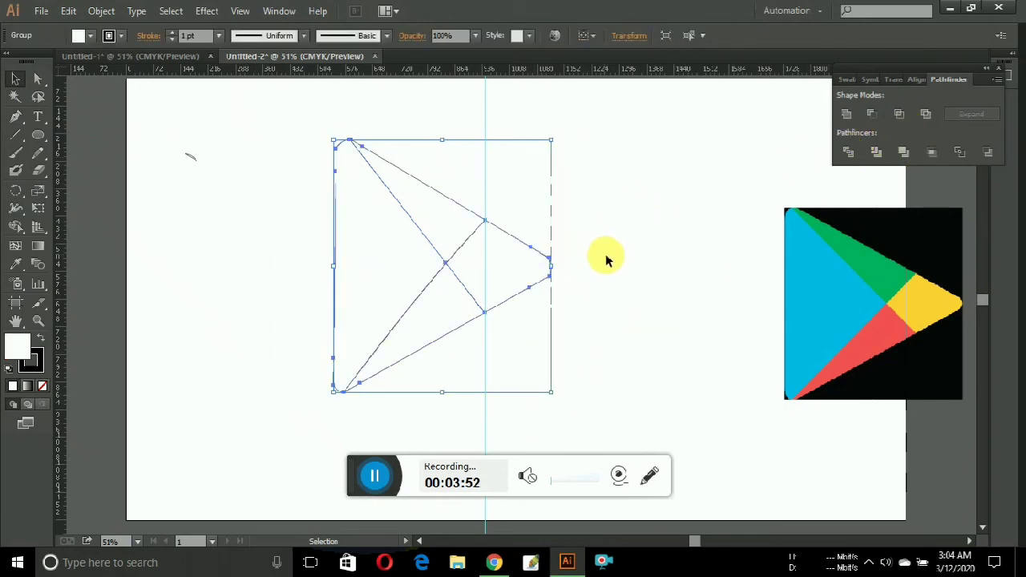
pyautogui.click(607, 260)
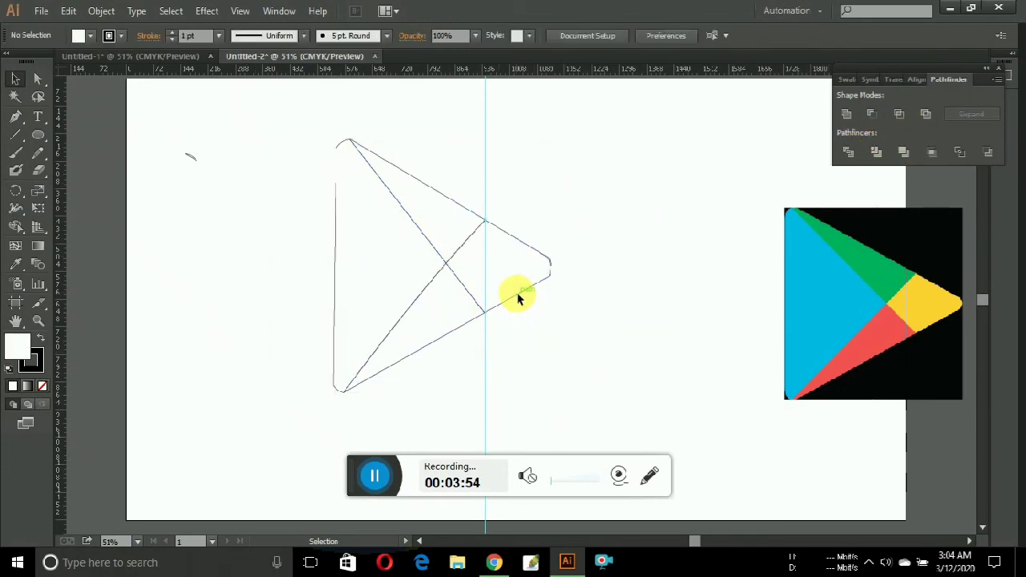
pyautogui.click(517, 296)
pyautogui.click(591, 362)
# Step: Ungroup the divided pieces and select the right-hand piece
pyautogui.click(522, 298)
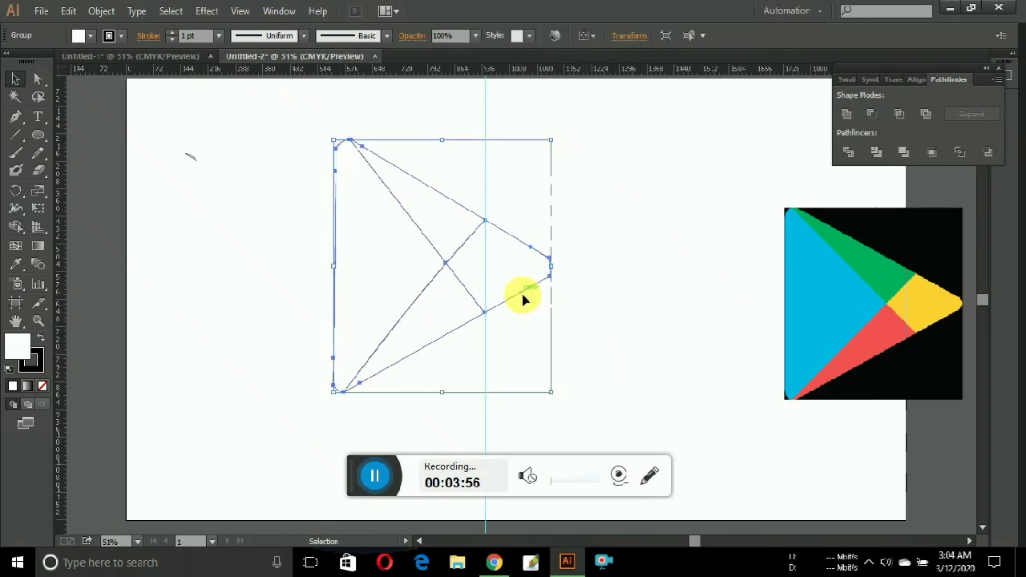
pyautogui.rightClick(522, 298)
pyautogui.click(565, 380)
pyautogui.click(537, 282)
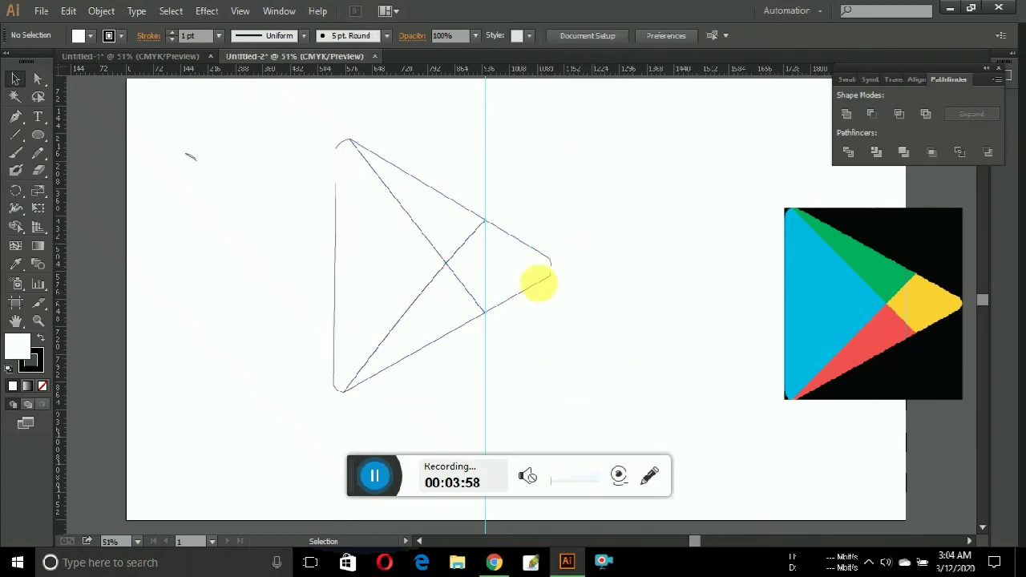
pyautogui.click(507, 298)
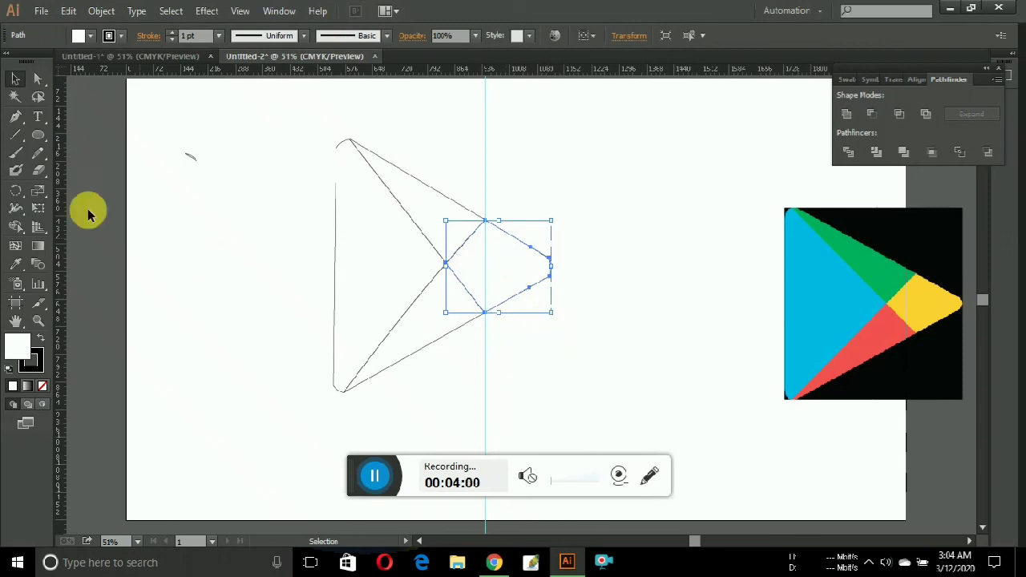
# Step: Fill the right piece with the reference yellow and the left piece with the reference blue
pyautogui.click(15, 266)
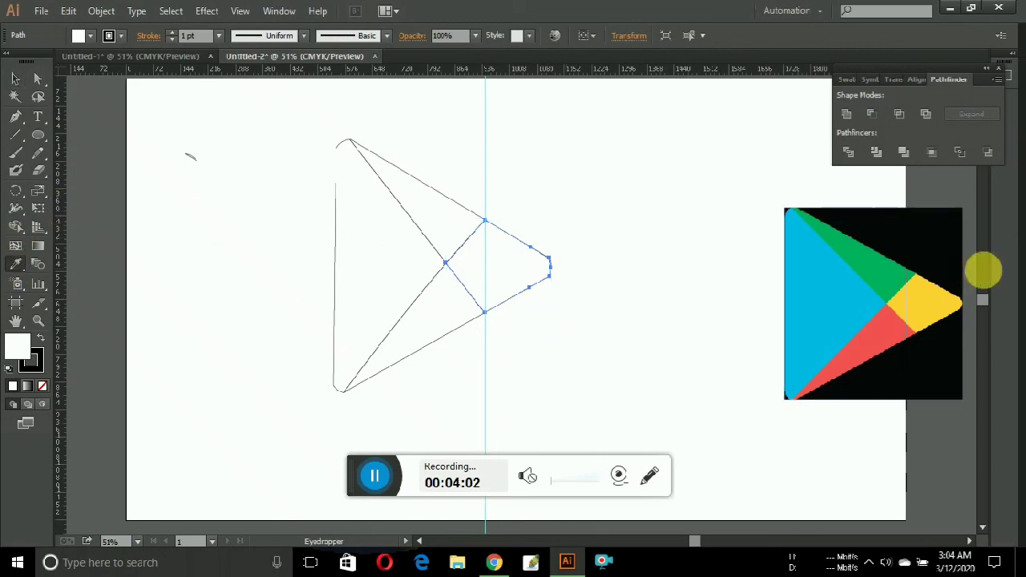
pyautogui.click(929, 305)
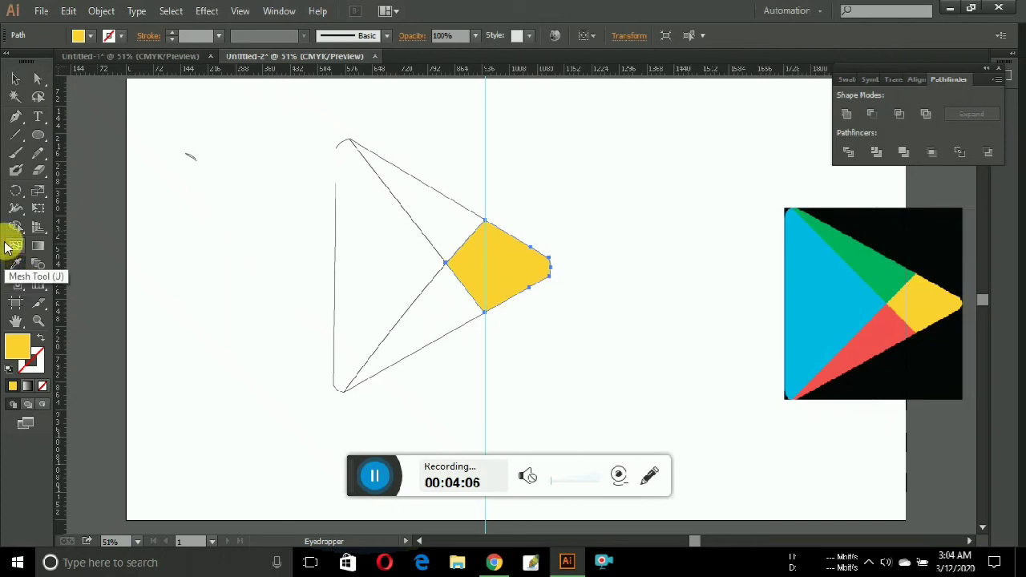
pyautogui.click(22, 86)
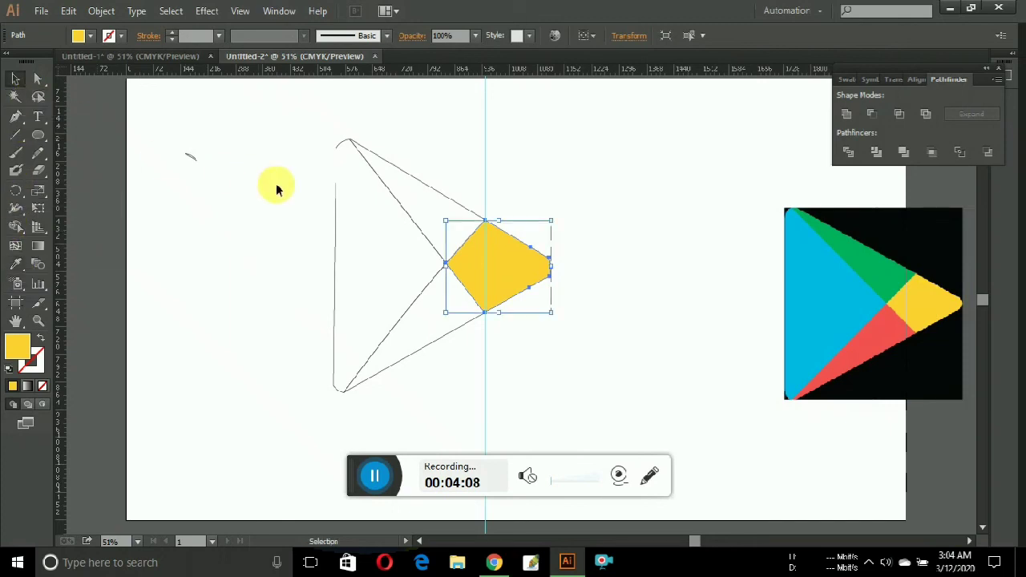
pyautogui.click(391, 199)
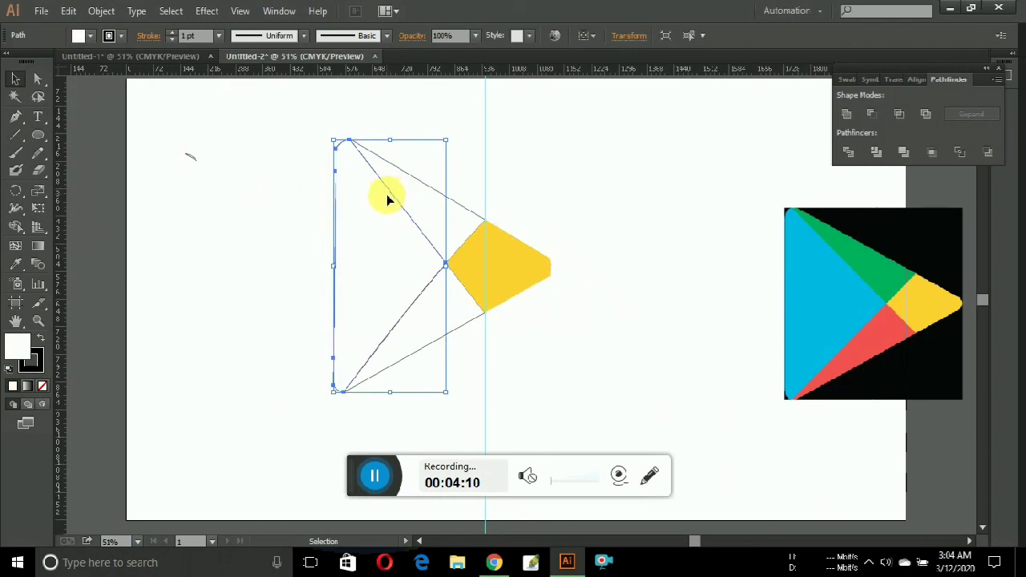
pyautogui.click(14, 265)
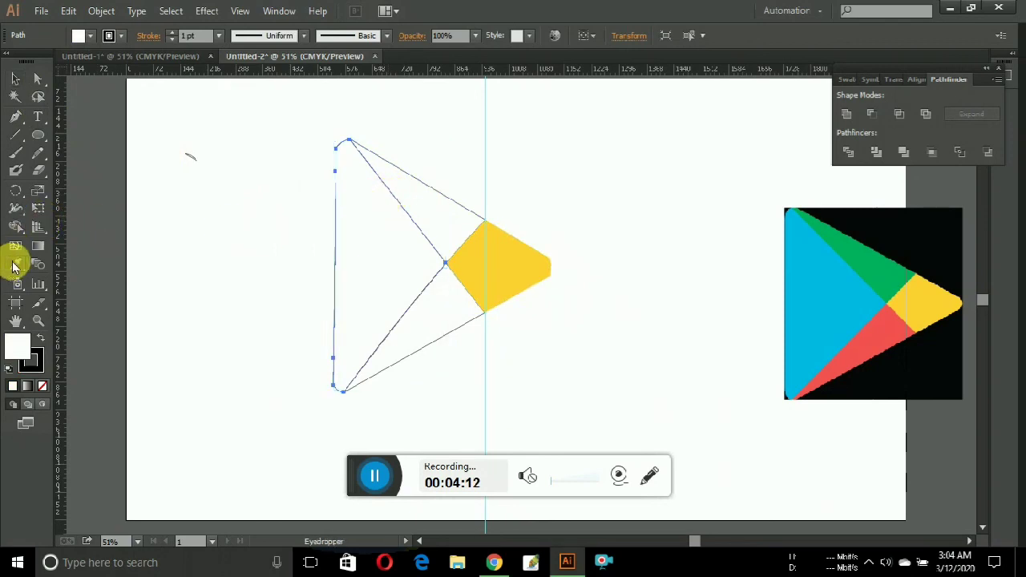
pyautogui.click(796, 299)
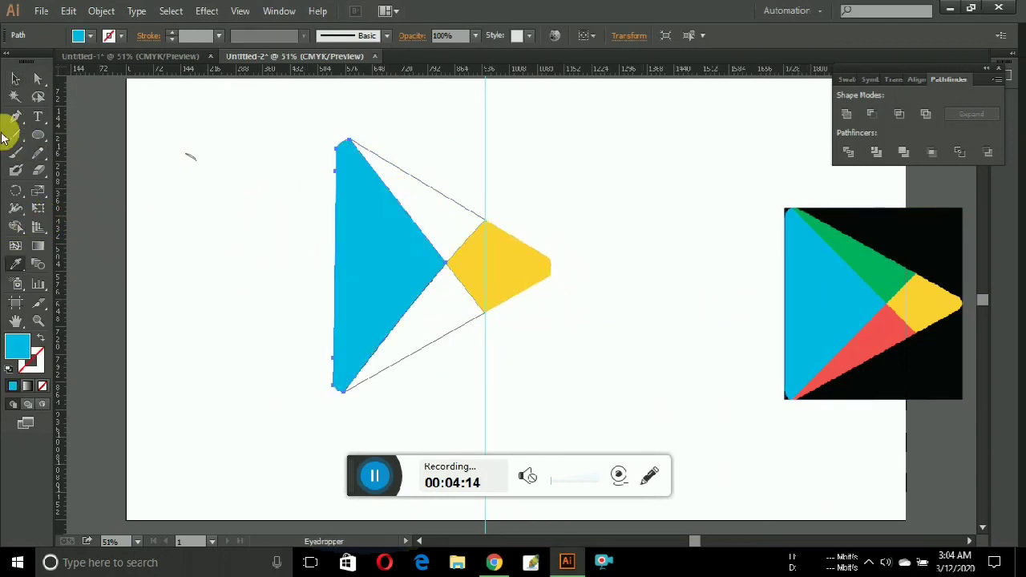
# Step: Colour the upper piece green and the lower piece red, then deselect the finished logo
pyautogui.click(15, 78)
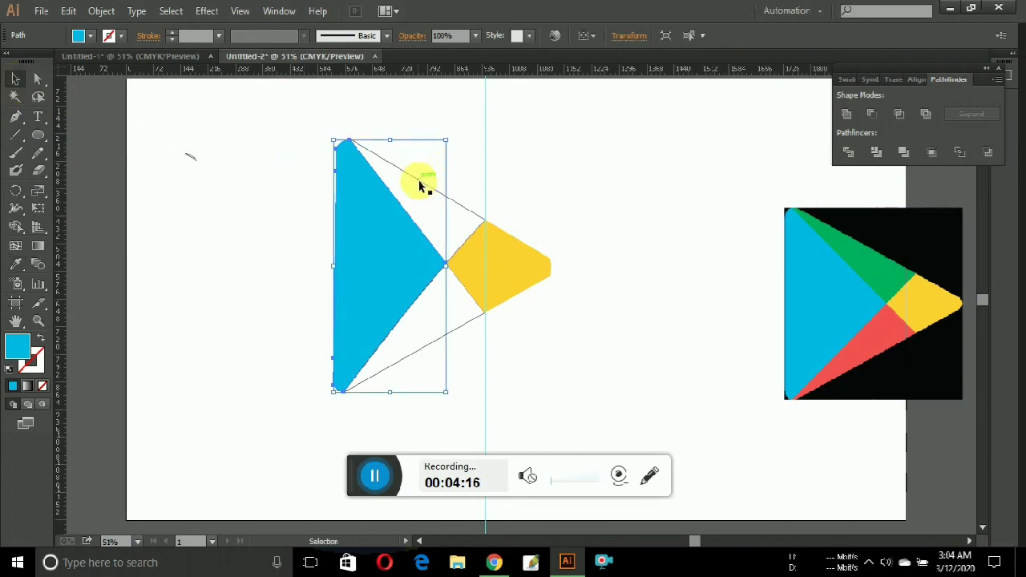
pyautogui.click(461, 210)
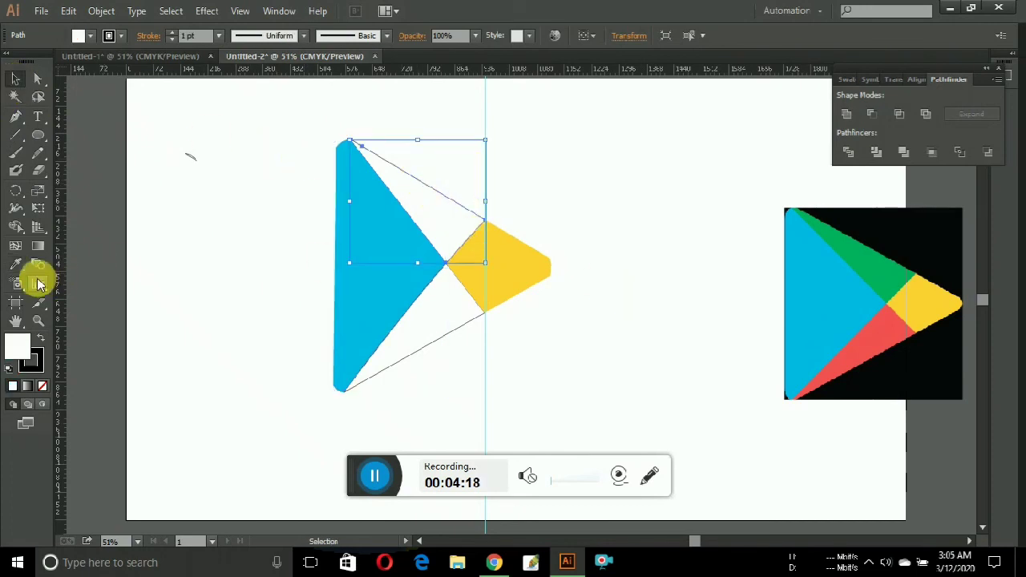
pyautogui.click(12, 264)
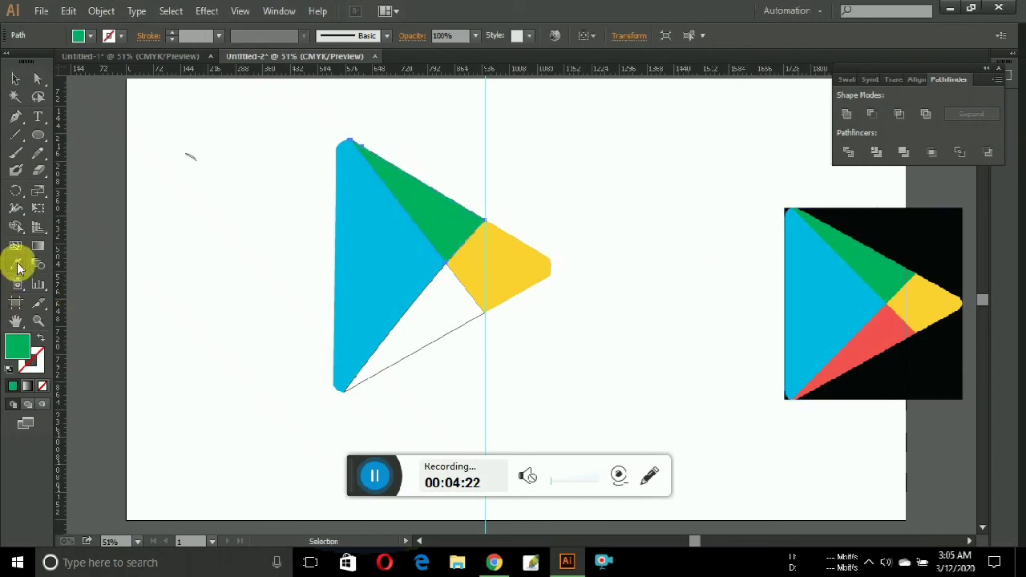
pyautogui.click(16, 78)
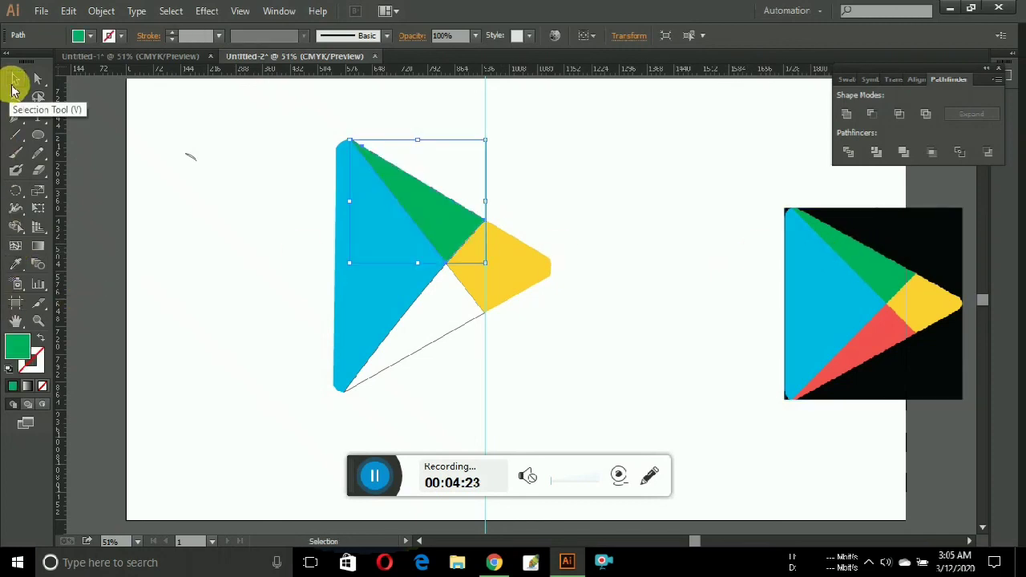
pyautogui.click(388, 370)
pyautogui.click(17, 263)
pyautogui.click(852, 354)
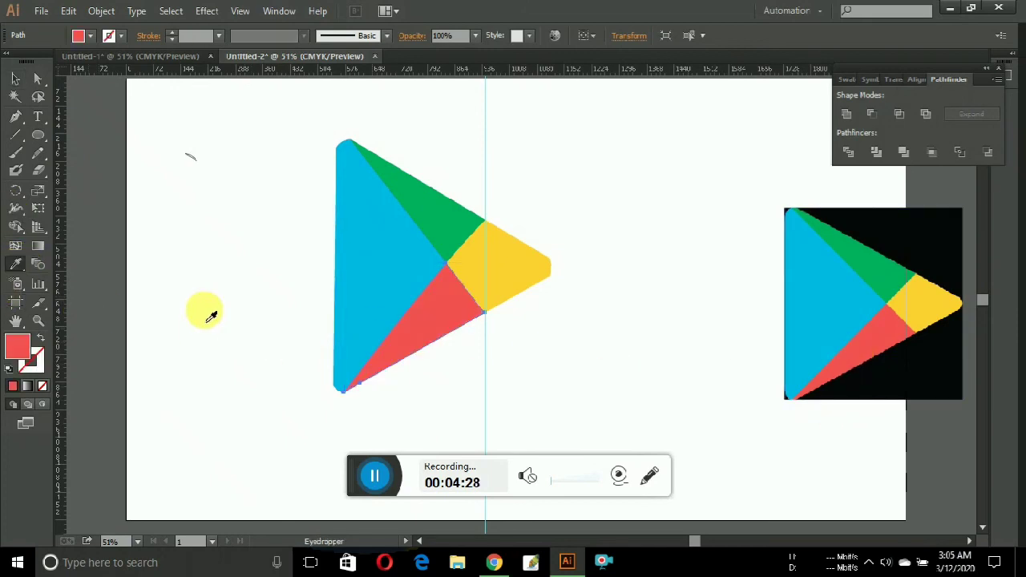
pyautogui.click(15, 77)
pyautogui.click(362, 351)
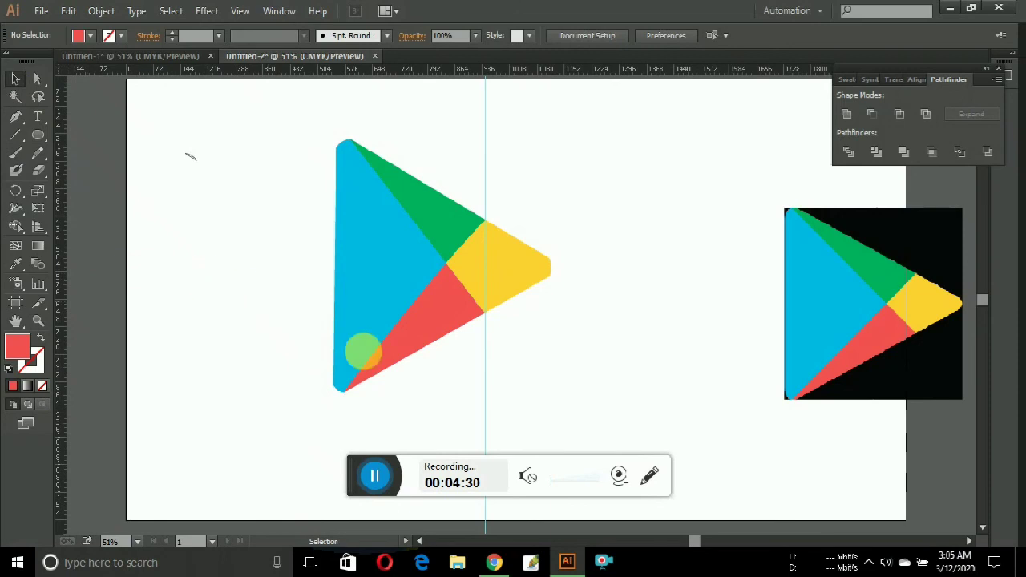
pyautogui.click(833, 347)
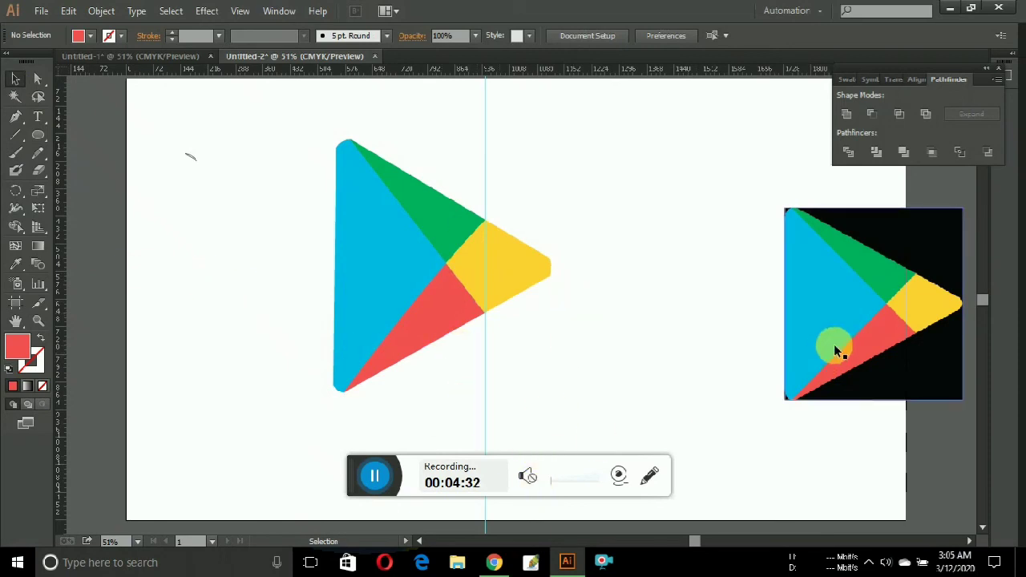
# Step: Drag the reference Play image left and up beside the recreated logo, then deselect it
pyautogui.moveTo(812, 338); pyautogui.dragTo(637, 297)
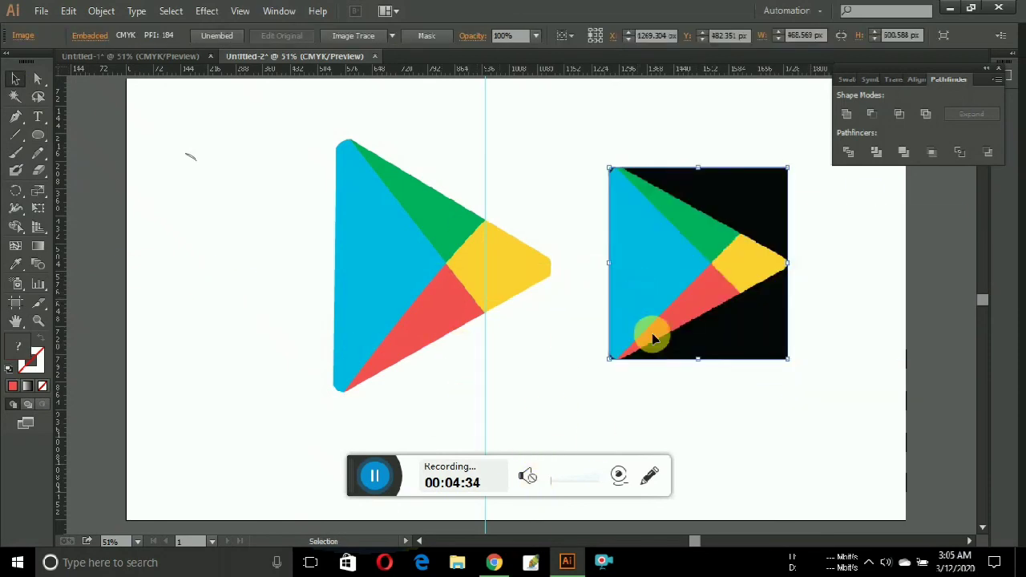
pyautogui.click(831, 417)
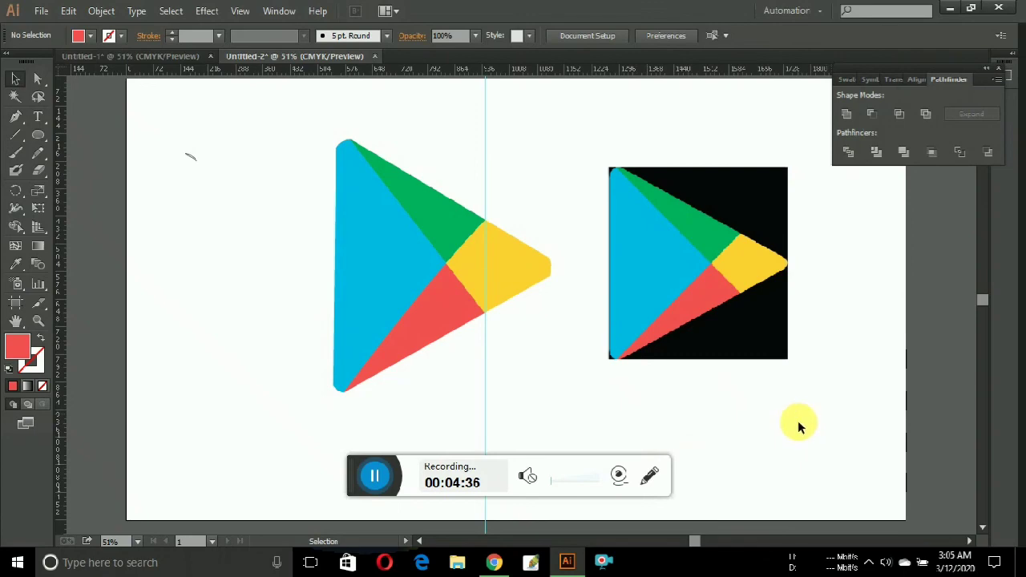